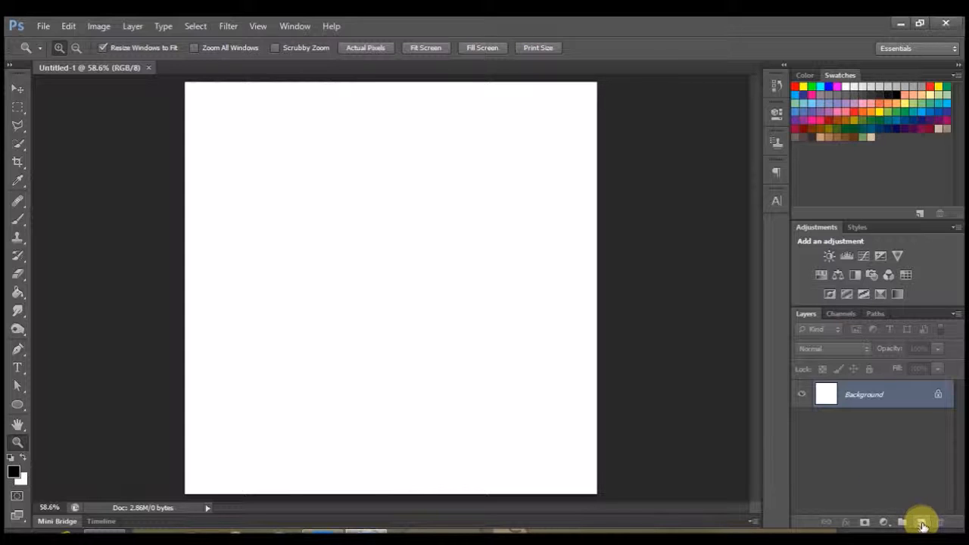
# Step: Add two new empty layers above the Background layer
pyautogui.click(922, 524)
pyautogui.click(922, 523)
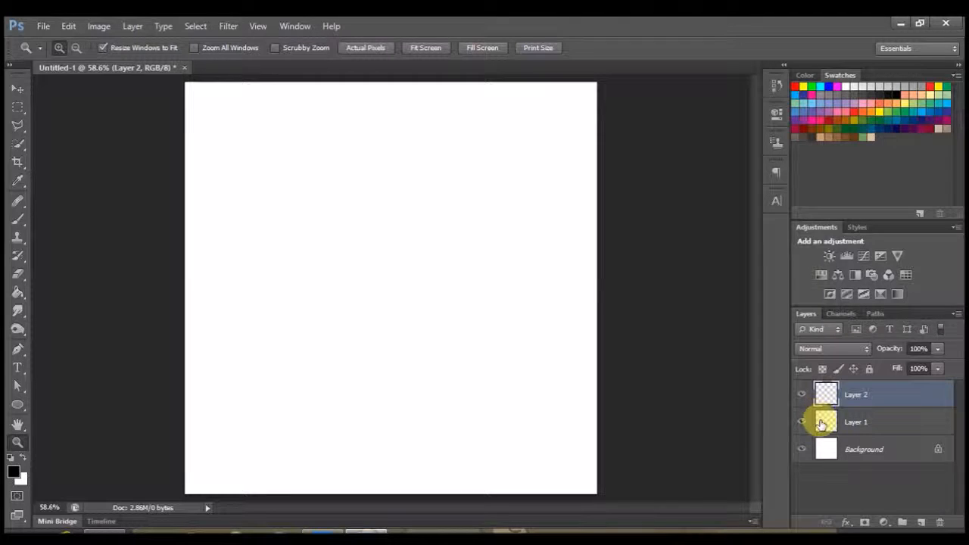
# Step: Hide the Background layer to check the canvas transparency and show it again
pyautogui.moveTo(826, 424); pyautogui.dragTo(849, 423)
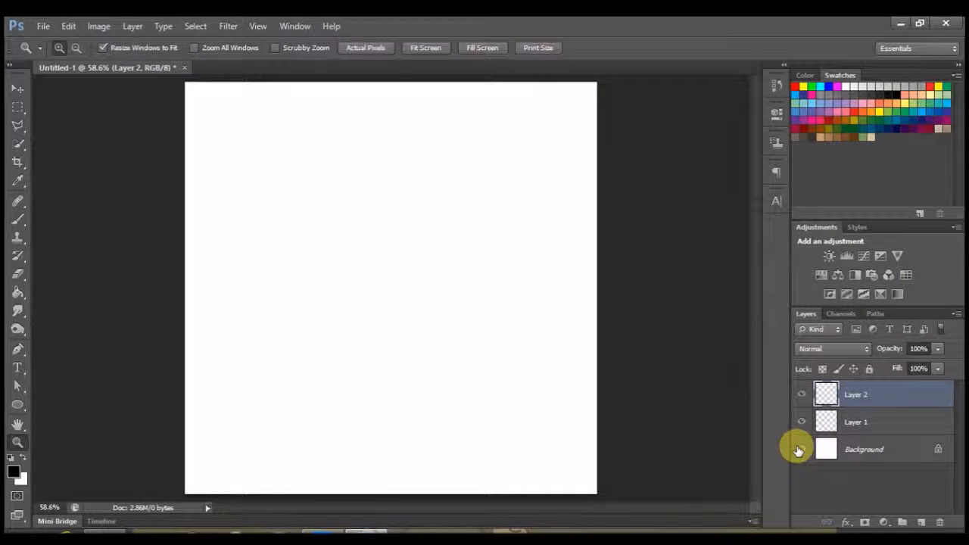
pyautogui.click(801, 450)
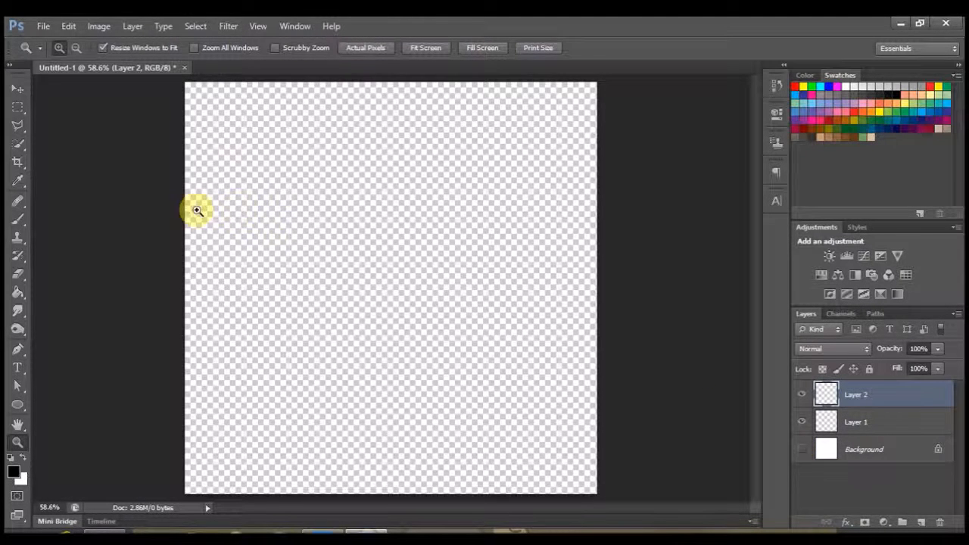
pyautogui.click(801, 452)
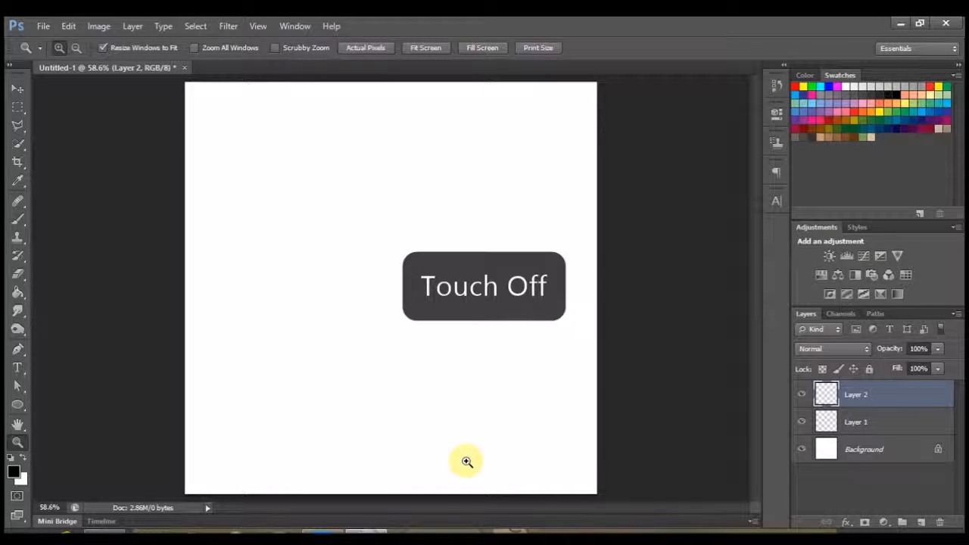
# Step: Set up the Brush tool with the hard round 5 px preset at 100% hardness
pyautogui.click(17, 218)
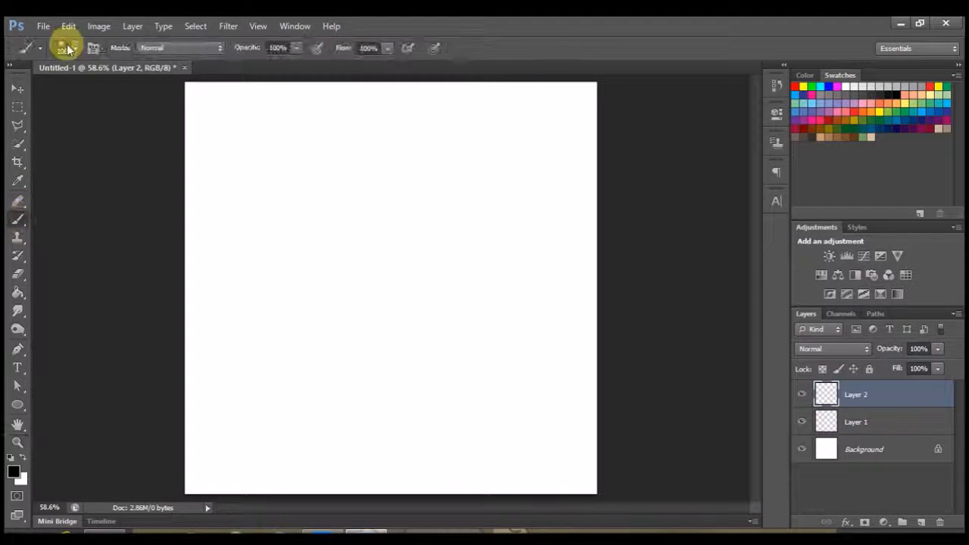
pyautogui.click(62, 50)
pyautogui.scroll(-10, 160, 200)
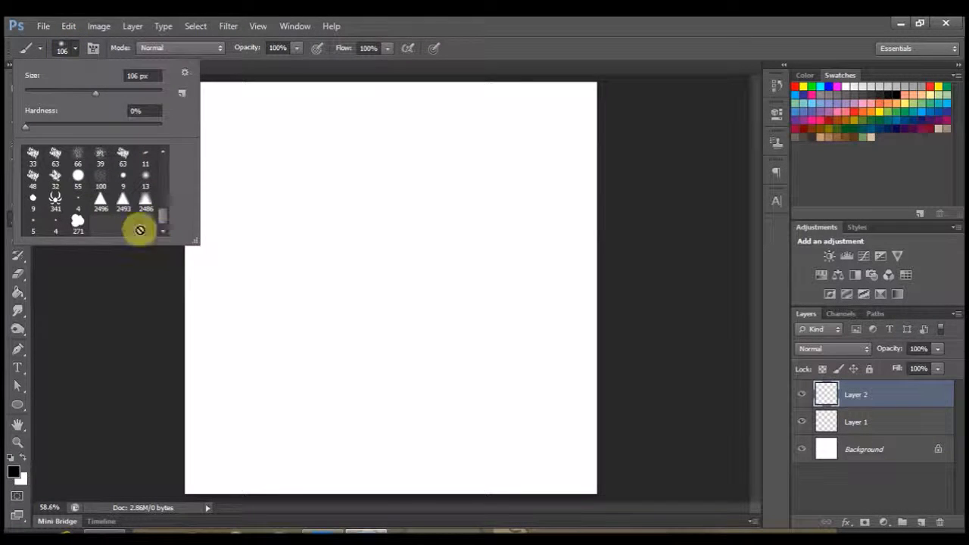
pyautogui.click(33, 221)
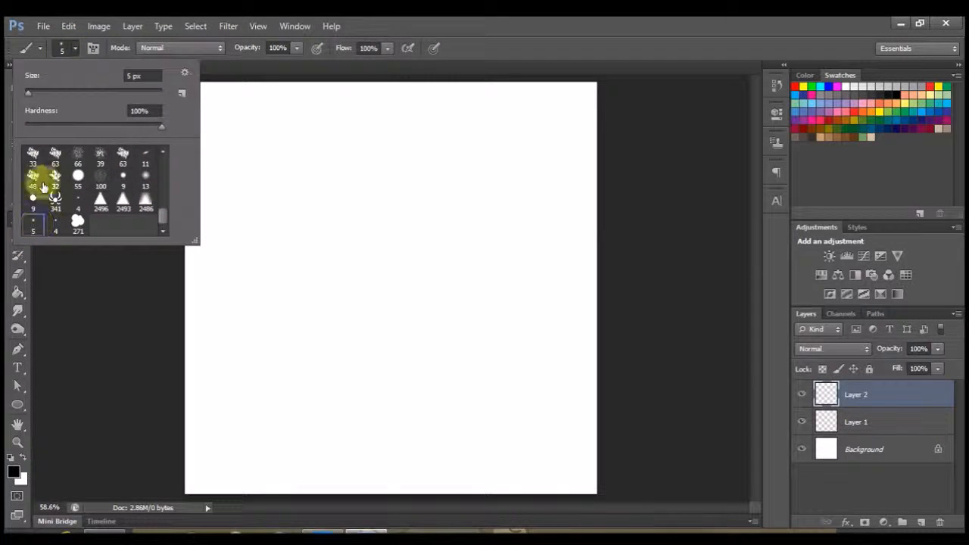
pyautogui.click(74, 47)
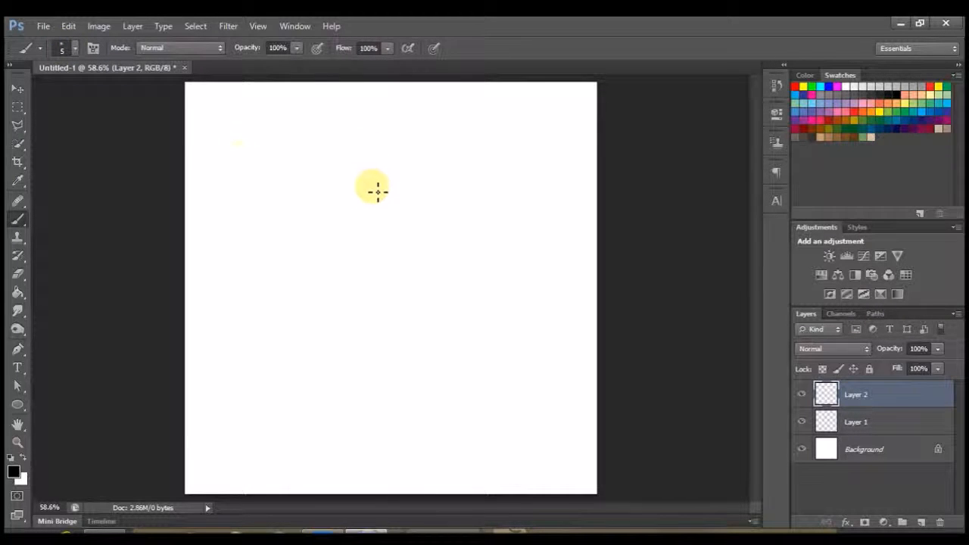
# Step: Examine the brush tip shape settings of the 5 px brush
pyautogui.click(93, 47)
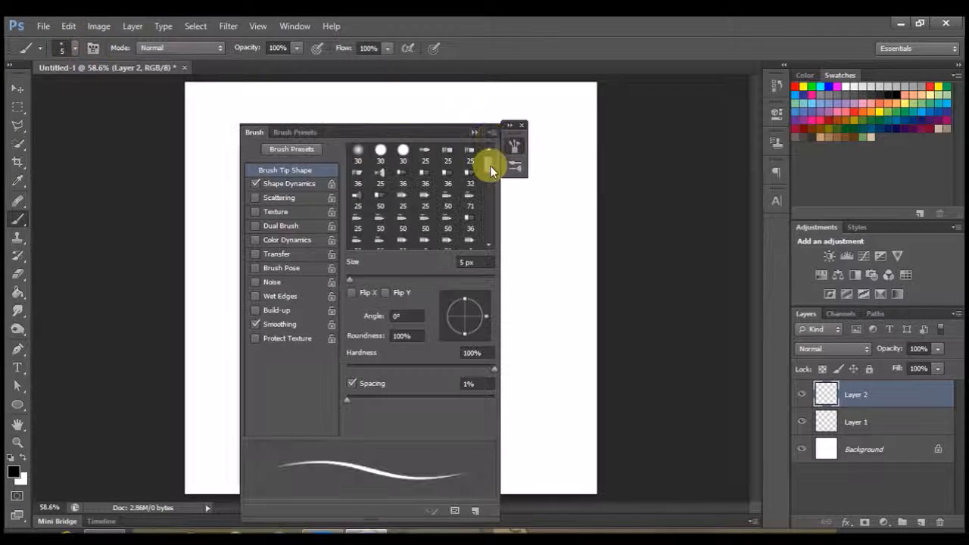
pyautogui.click(474, 132)
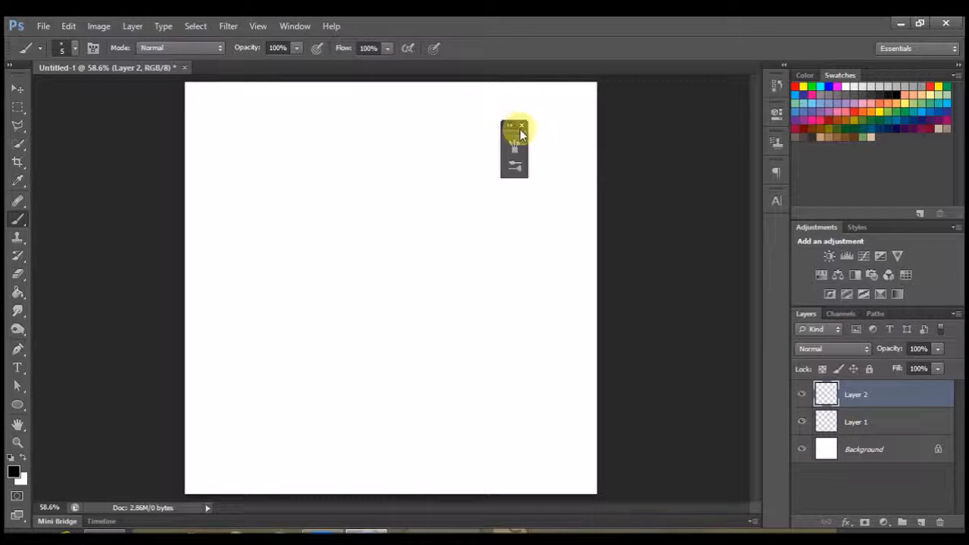
pyautogui.click(521, 128)
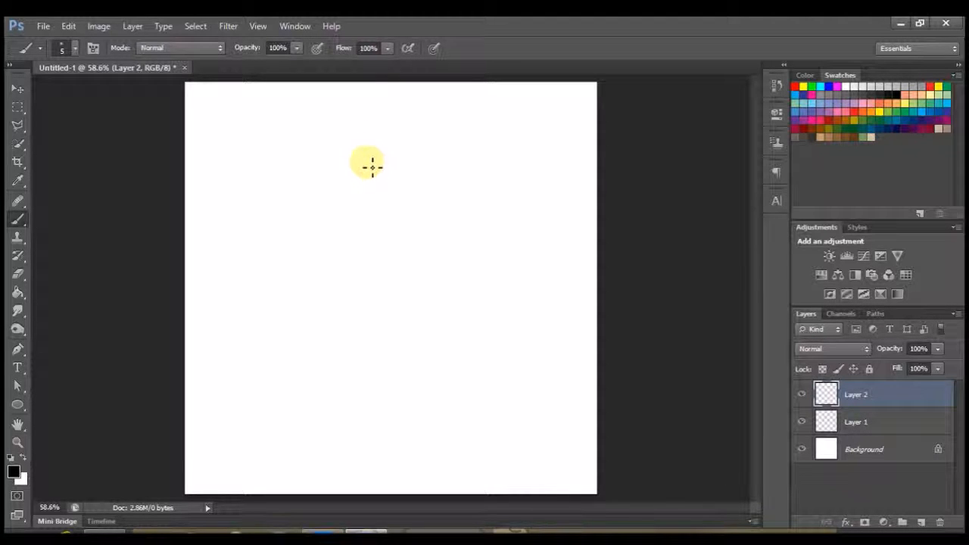
# Step: Sketch a small oval head with crossed face guidelines on Layer 2 and move it closer to the canvas's upper edge
pyautogui.moveTo(362, 139)
pyautogui.mouseDown()
pyautogui.moveTo(362, 189)
pyautogui.moveTo(359, 168)
pyautogui.moveTo(364, 190)
pyautogui.moveTo(399, 209)
pyautogui.moveTo(399, 179)
pyautogui.moveTo(369, 146)
pyautogui.moveTo(388, 140)
pyautogui.moveTo(406, 179)
pyautogui.moveTo(403, 154)
pyautogui.moveTo(364, 138)
pyautogui.mouseUp()
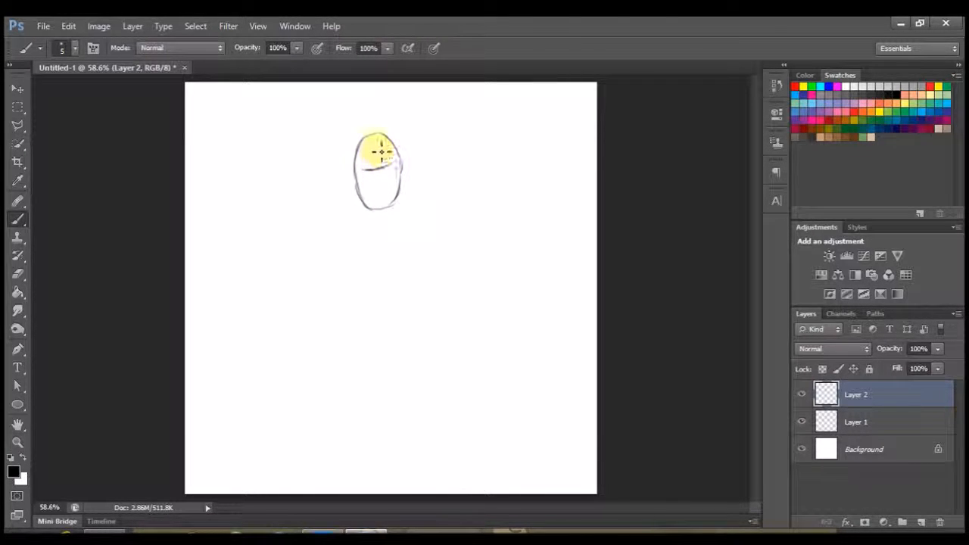
pyautogui.moveTo(378, 147); pyautogui.dragTo(381, 189)
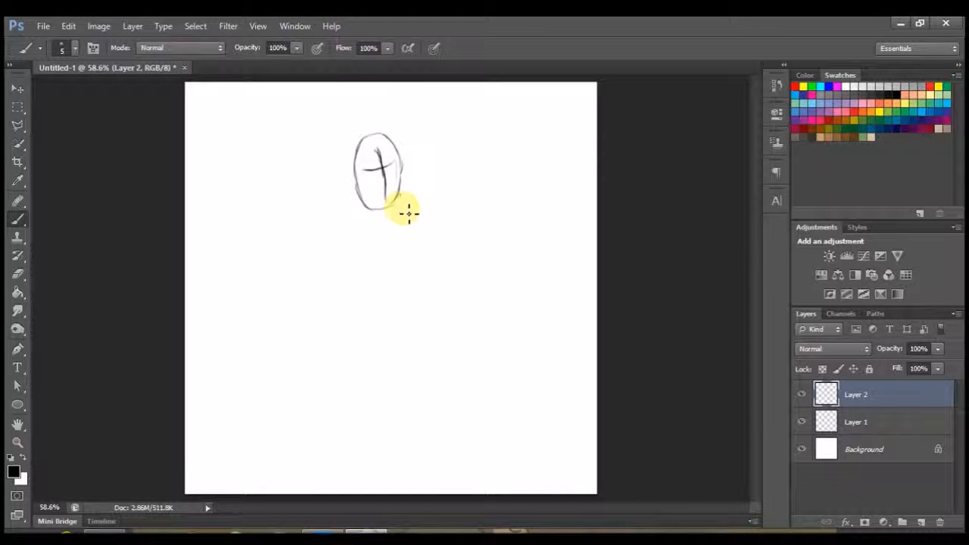
pyautogui.click(17, 88)
pyautogui.moveTo(368, 154); pyautogui.dragTo(365, 125)
# Step: Sketch a tall tapered oval for the torso below the head and a smaller rounded pelvis beneath it
pyautogui.click(17, 219)
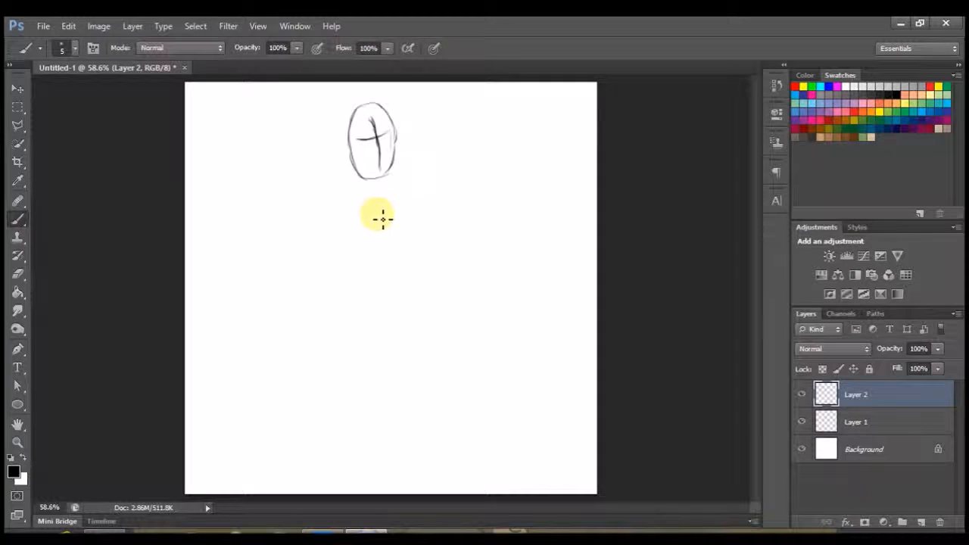
pyautogui.moveTo(390, 203)
pyautogui.mouseDown()
pyautogui.moveTo(371, 211)
pyautogui.moveTo(370, 251)
pyautogui.moveTo(364, 227)
pyautogui.moveTo(383, 280)
pyautogui.mouseUp()
pyautogui.moveTo(387, 205)
pyautogui.mouseDown()
pyautogui.moveTo(402, 205)
pyautogui.moveTo(429, 284)
pyautogui.moveTo(424, 253)
pyautogui.moveTo(417, 268)
pyautogui.mouseUp()
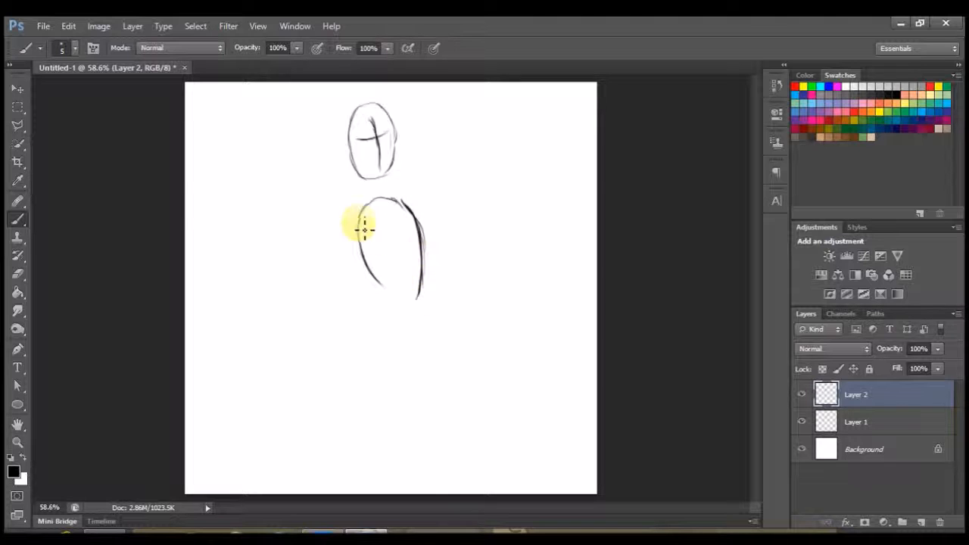
pyautogui.moveTo(363, 225)
pyautogui.mouseDown()
pyautogui.moveTo(387, 298)
pyautogui.moveTo(396, 307)
pyautogui.moveTo(417, 281)
pyautogui.mouseUp()
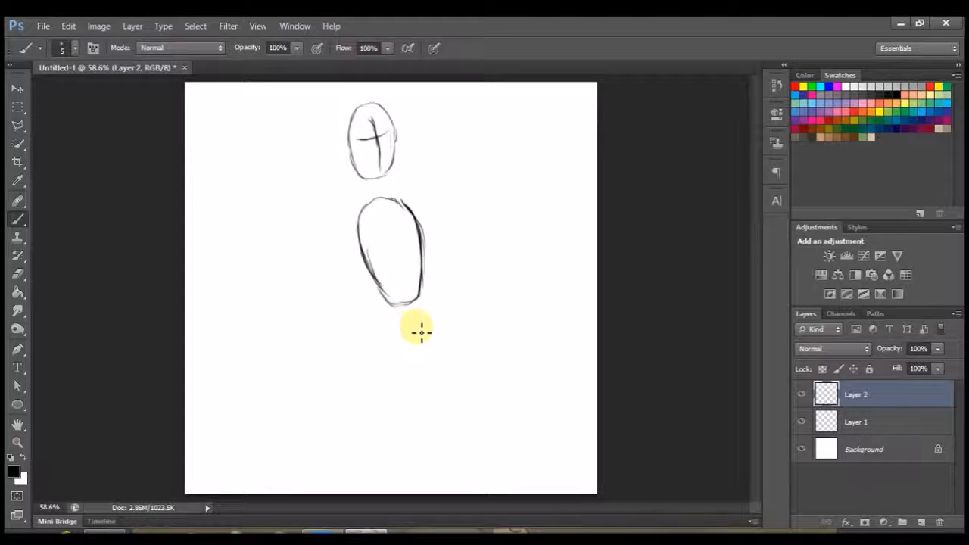
pyautogui.moveTo(415, 323)
pyautogui.mouseDown()
pyautogui.moveTo(391, 329)
pyautogui.moveTo(384, 353)
pyautogui.moveTo(405, 376)
pyautogui.moveTo(430, 340)
pyautogui.moveTo(412, 377)
pyautogui.mouseUp()
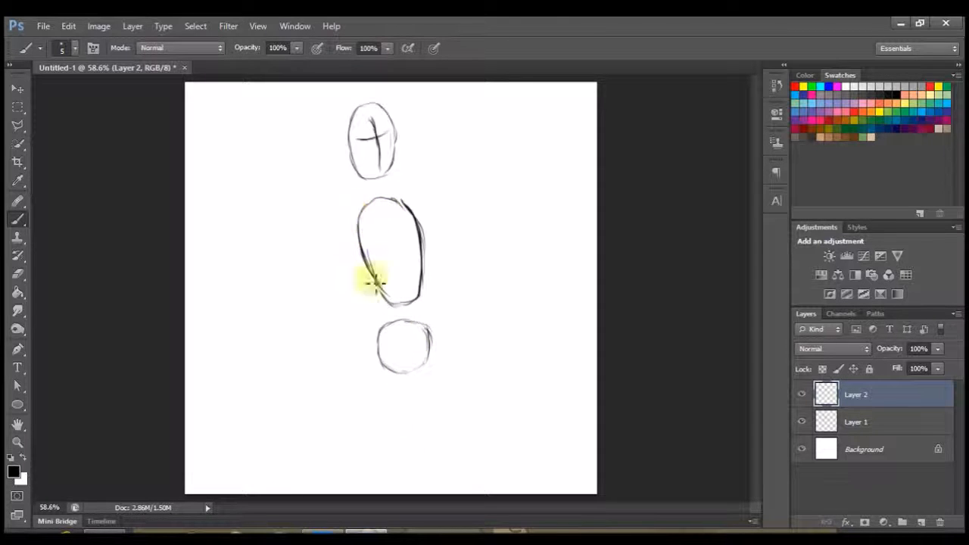
# Step: Sketch the hanging arm on the torso's left side with shoulder, upper arm, forearm and hand, and clear the torso line crossing the shoulder
pyautogui.moveTo(363, 225)
pyautogui.mouseDown()
pyautogui.moveTo(353, 237)
pyautogui.moveTo(361, 217)
pyautogui.moveTo(356, 253)
pyautogui.moveTo(374, 249)
pyautogui.mouseUp()
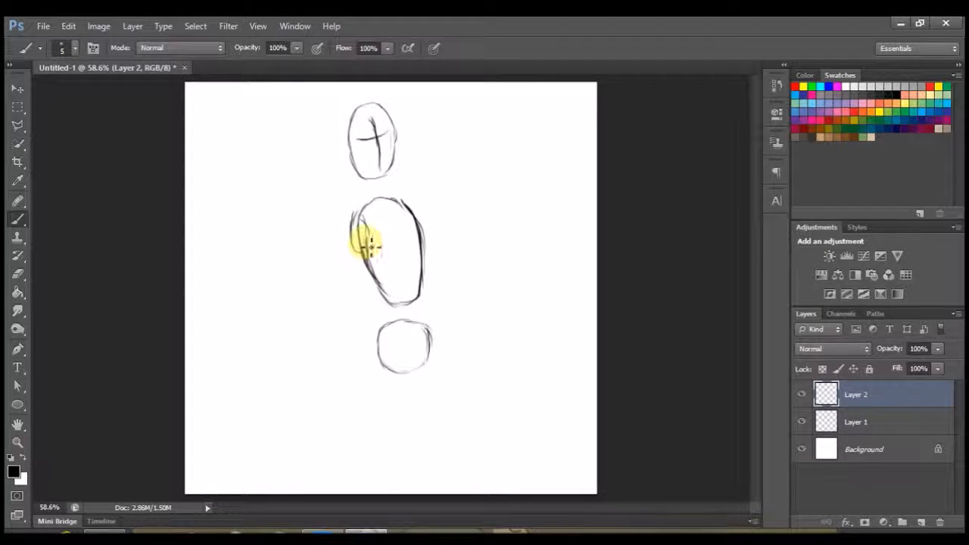
pyautogui.moveTo(379, 295)
pyautogui.mouseDown()
pyautogui.moveTo(369, 249)
pyautogui.moveTo(371, 294)
pyautogui.mouseUp()
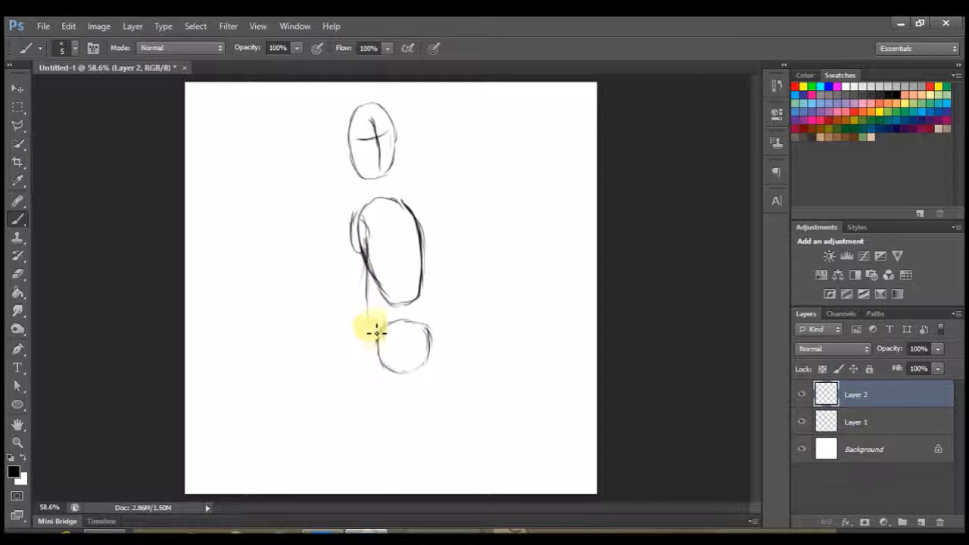
pyautogui.moveTo(373, 330)
pyautogui.mouseDown()
pyautogui.moveTo(348, 232)
pyautogui.moveTo(363, 325)
pyautogui.moveTo(350, 280)
pyautogui.moveTo(353, 340)
pyautogui.moveTo(376, 327)
pyautogui.moveTo(369, 389)
pyautogui.moveTo(355, 382)
pyautogui.moveTo(361, 400)
pyautogui.moveTo(368, 386)
pyautogui.moveTo(365, 399)
pyautogui.mouseUp()
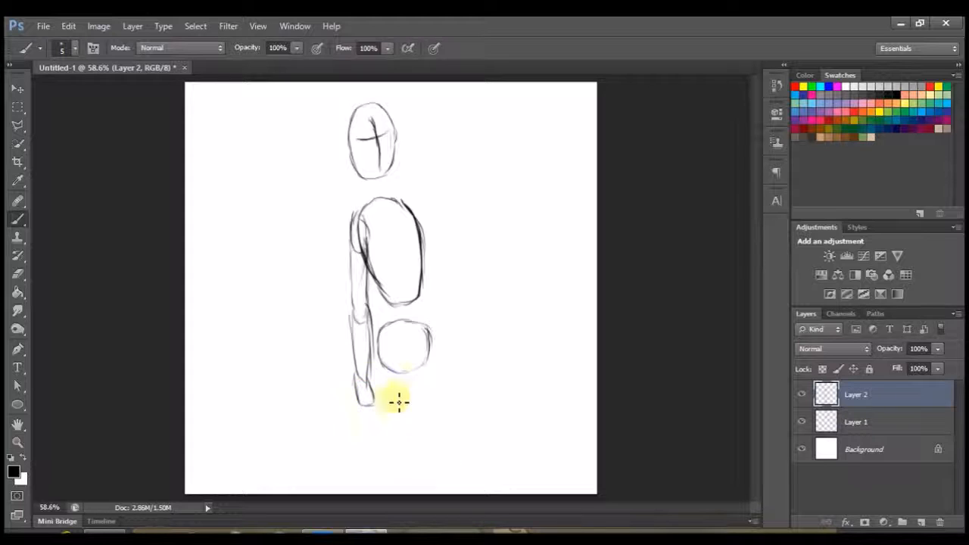
pyautogui.moveTo(360, 235)
pyautogui.mouseDown()
pyautogui.moveTo(371, 351)
pyautogui.moveTo(364, 303)
pyautogui.mouseUp()
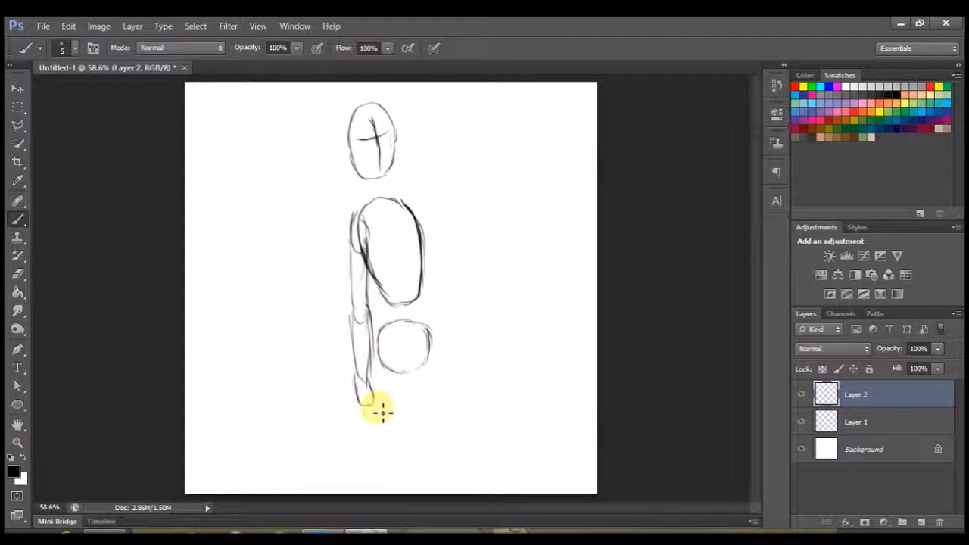
pyautogui.moveTo(357, 225)
pyautogui.mouseDown()
pyautogui.moveTo(357, 292)
pyautogui.moveTo(372, 279)
pyautogui.moveTo(367, 291)
pyautogui.mouseUp()
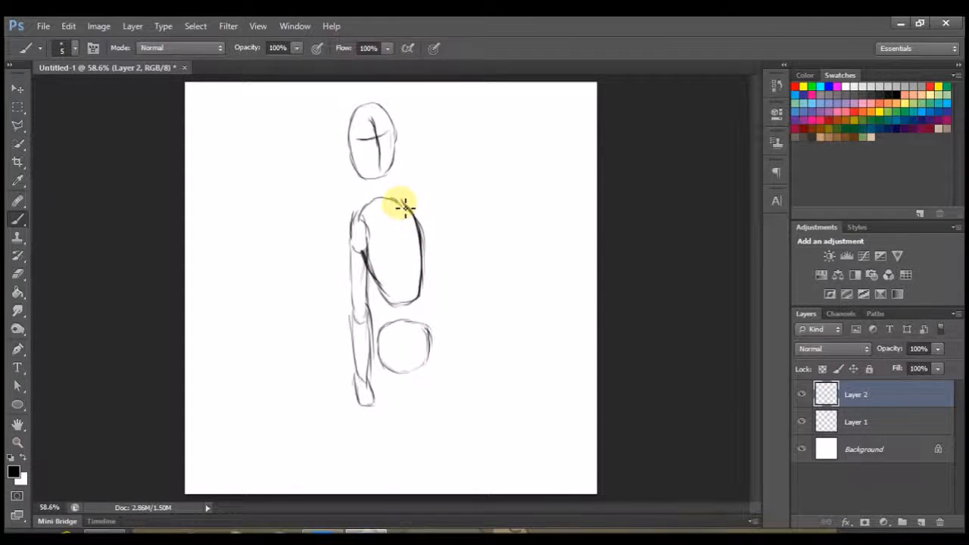
# Step: Sketch a small shoulder curve on the torso's right side and a small rounded form on the pelvis's upper right
pyautogui.moveTo(403, 202); pyautogui.dragTo(421, 227)
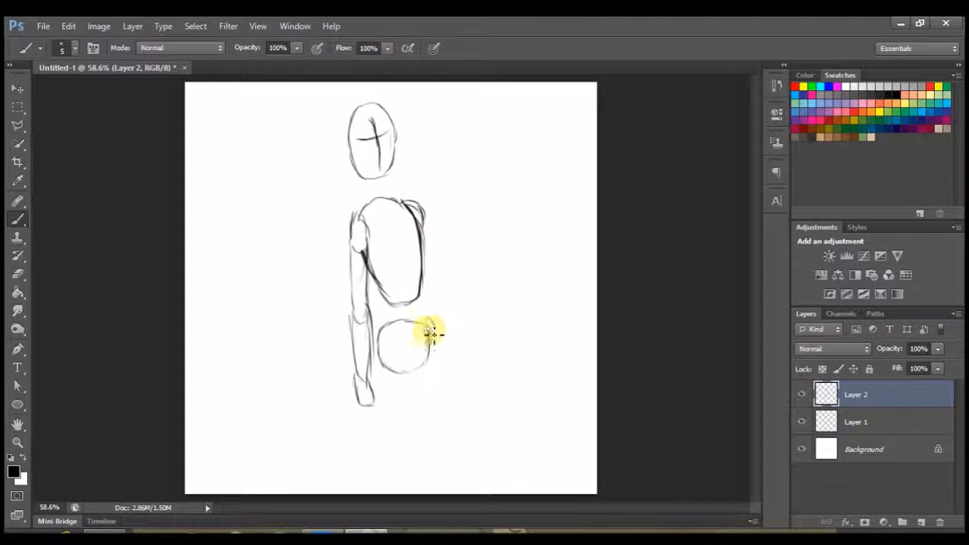
pyautogui.moveTo(428, 312)
pyautogui.mouseDown()
pyautogui.moveTo(439, 326)
pyautogui.moveTo(432, 340)
pyautogui.moveTo(430, 326)
pyautogui.mouseUp()
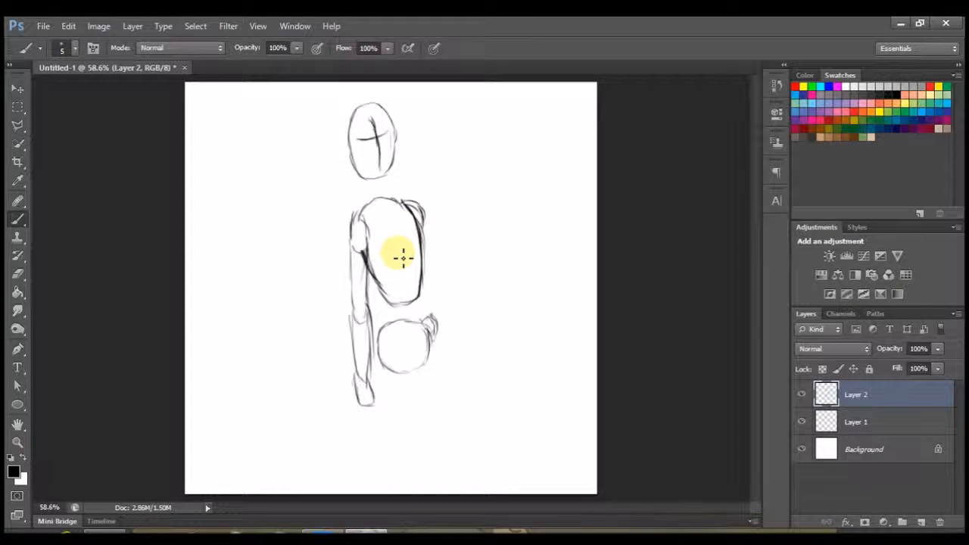
# Step: Shift the sketch slightly left and transform it to be noticeably shorter and a little wider
pyautogui.click(18, 90)
pyautogui.moveTo(397, 231)
pyautogui.mouseDown()
pyautogui.moveTo(392, 213)
pyautogui.moveTo(395, 237)
pyautogui.mouseUp()
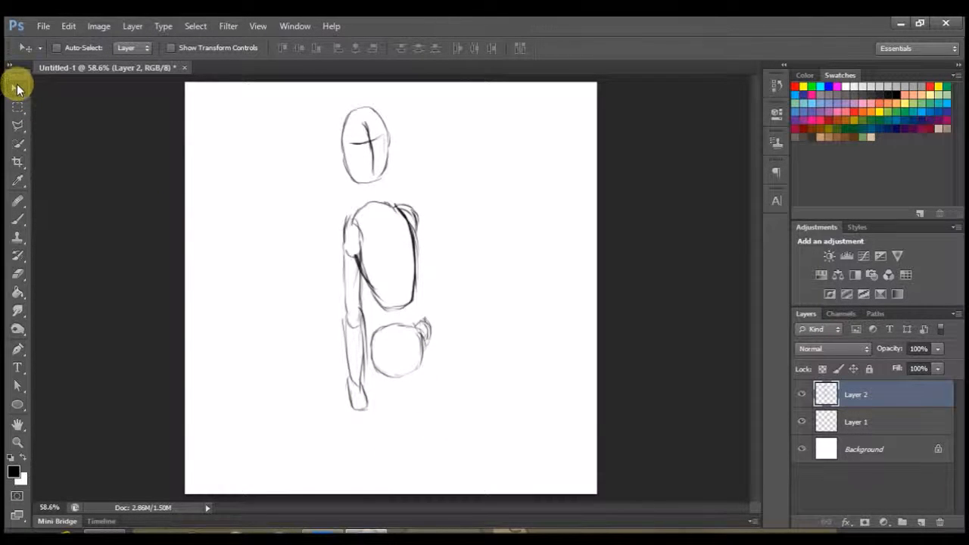
pyautogui.hotkey('ctrl', 't')
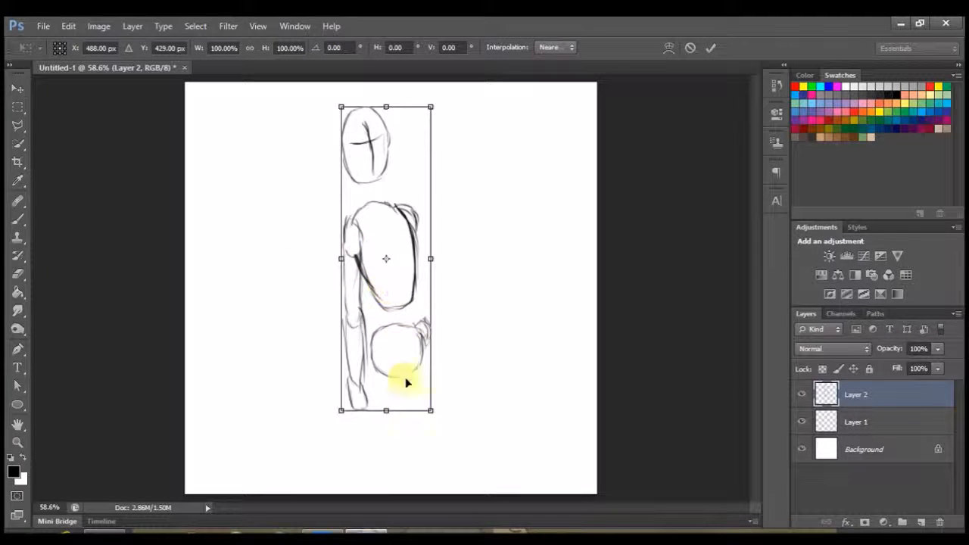
pyautogui.moveTo(386, 410); pyautogui.dragTo(386, 355)
pyautogui.moveTo(431, 232)
pyautogui.mouseDown()
pyautogui.moveTo(447, 223)
pyautogui.moveTo(437, 224)
pyautogui.mouseUp()
pyautogui.moveTo(341, 107); pyautogui.dragTo(334, 100)
pyautogui.click(16, 88)
pyautogui.click(429, 223)
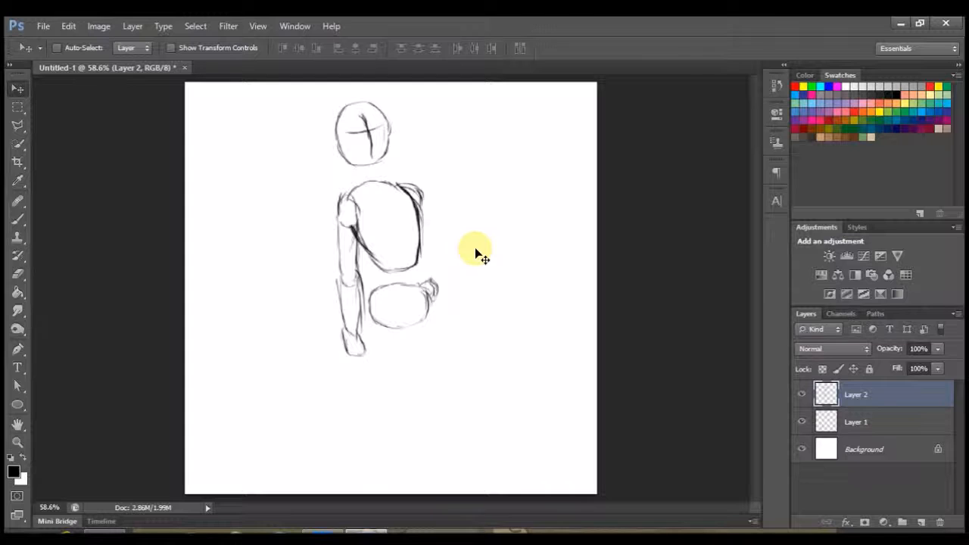
# Step: Narrow the sketch to about 87% of its width and move it up to the canvas's upper edge
pyautogui.click(17, 219)
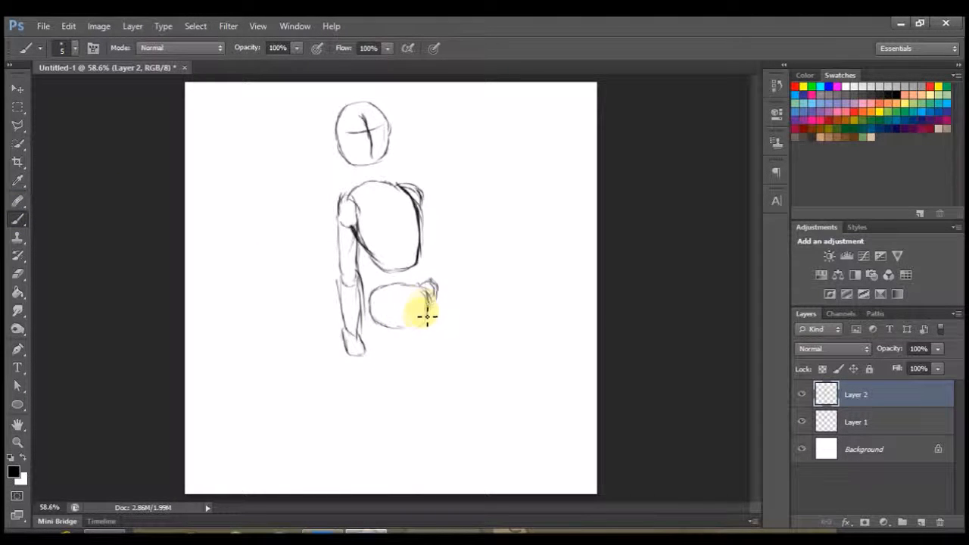
pyautogui.hotkey('ctrl', 't')
pyautogui.moveTo(439, 227); pyautogui.dragTo(424, 227)
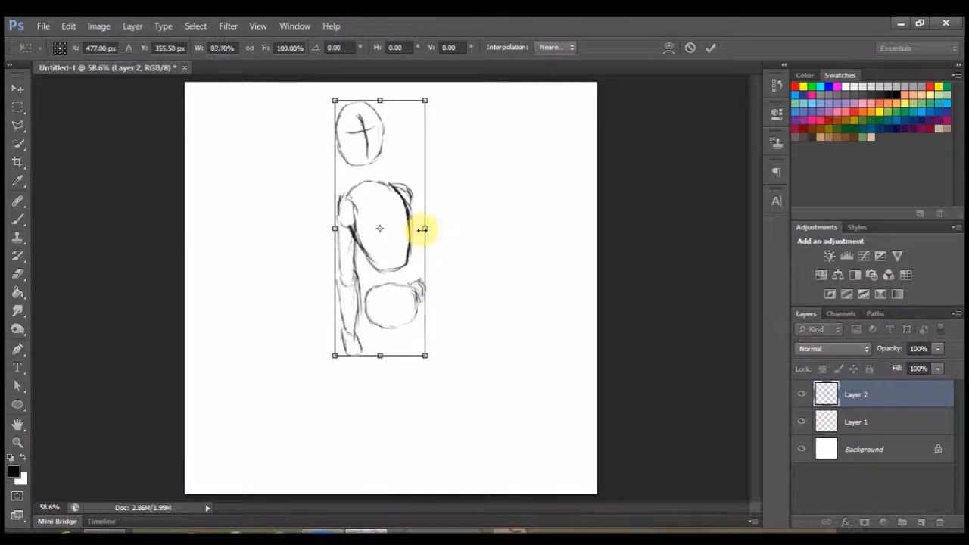
pyautogui.click(17, 89)
pyautogui.click(405, 221)
pyautogui.moveTo(383, 234)
pyautogui.mouseDown()
pyautogui.moveTo(392, 217)
pyautogui.moveTo(380, 217)
pyautogui.mouseUp()
# Step: Sketch the figure's right-hand leg from the hip, with thigh, bent knee, lower leg and foot
pyautogui.click(16, 219)
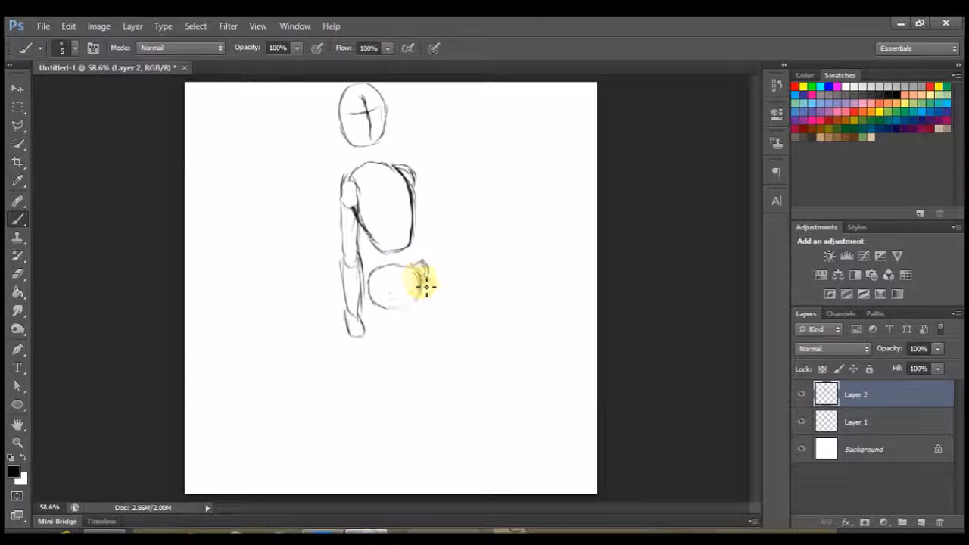
pyautogui.moveTo(428, 285)
pyautogui.mouseDown()
pyautogui.moveTo(378, 308)
pyautogui.moveTo(415, 274)
pyautogui.moveTo(437, 318)
pyautogui.mouseUp()
pyautogui.moveTo(424, 278); pyautogui.dragTo(452, 356)
pyautogui.moveTo(407, 323); pyautogui.dragTo(426, 353)
pyautogui.moveTo(402, 318)
pyautogui.mouseDown()
pyautogui.moveTo(442, 368)
pyautogui.moveTo(430, 379)
pyautogui.moveTo(433, 411)
pyautogui.mouseUp()
pyautogui.moveTo(452, 355)
pyautogui.mouseDown()
pyautogui.moveTo(457, 400)
pyautogui.moveTo(458, 366)
pyautogui.moveTo(459, 399)
pyautogui.moveTo(475, 413)
pyautogui.moveTo(453, 437)
pyautogui.moveTo(441, 424)
pyautogui.moveTo(447, 455)
pyautogui.moveTo(435, 420)
pyautogui.moveTo(442, 435)
pyautogui.moveTo(455, 410)
pyautogui.moveTo(456, 420)
pyautogui.moveTo(452, 410)
pyautogui.moveTo(433, 421)
pyautogui.moveTo(430, 450)
pyautogui.moveTo(432, 440)
pyautogui.moveTo(435, 454)
pyautogui.moveTo(457, 461)
pyautogui.moveTo(453, 416)
pyautogui.moveTo(467, 453)
pyautogui.moveTo(446, 439)
pyautogui.mouseUp()
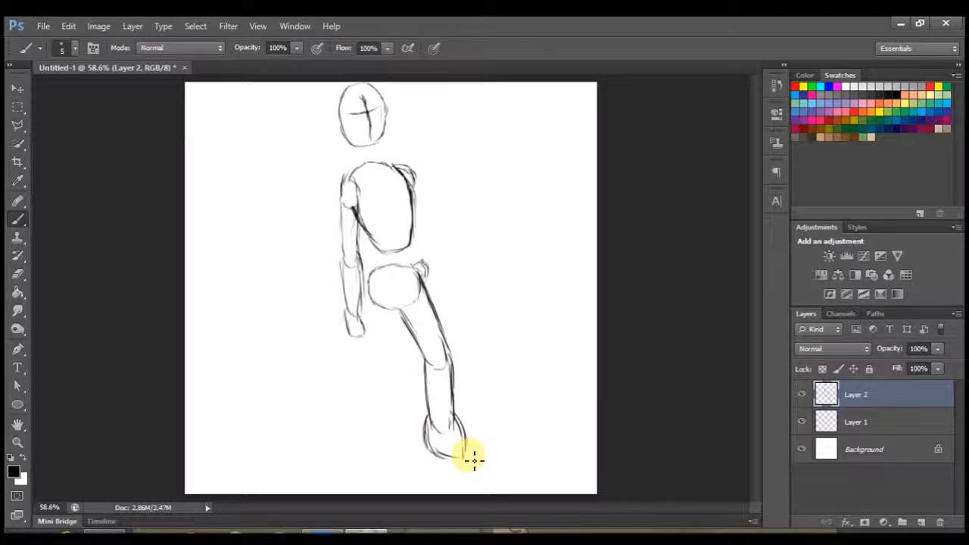
pyautogui.moveTo(422, 271)
pyautogui.mouseDown()
pyautogui.moveTo(436, 313)
pyautogui.moveTo(434, 417)
pyautogui.mouseUp()
# Step: Sketch the figure's left-hand leg below the pelvis with thigh, knee, lower leg and foot, angled outward
pyautogui.moveTo(379, 303)
pyautogui.mouseDown()
pyautogui.moveTo(410, 318)
pyautogui.moveTo(403, 308)
pyautogui.moveTo(395, 340)
pyautogui.moveTo(380, 298)
pyautogui.moveTo(405, 315)
pyautogui.moveTo(370, 282)
pyautogui.moveTo(378, 279)
pyautogui.moveTo(373, 293)
pyautogui.moveTo(402, 318)
pyautogui.moveTo(381, 370)
pyautogui.moveTo(361, 348)
pyautogui.moveTo(362, 372)
pyautogui.moveTo(363, 353)
pyautogui.moveTo(365, 368)
pyautogui.moveTo(383, 373)
pyautogui.moveTo(392, 342)
pyautogui.moveTo(385, 400)
pyautogui.moveTo(388, 365)
pyautogui.moveTo(378, 390)
pyautogui.moveTo(360, 368)
pyautogui.moveTo(344, 424)
pyautogui.moveTo(379, 464)
pyautogui.moveTo(369, 412)
pyautogui.moveTo(368, 425)
pyautogui.moveTo(347, 435)
pyautogui.moveTo(361, 442)
pyautogui.moveTo(338, 449)
pyautogui.moveTo(348, 471)
pyautogui.moveTo(366, 430)
pyautogui.moveTo(354, 467)
pyautogui.mouseUp()
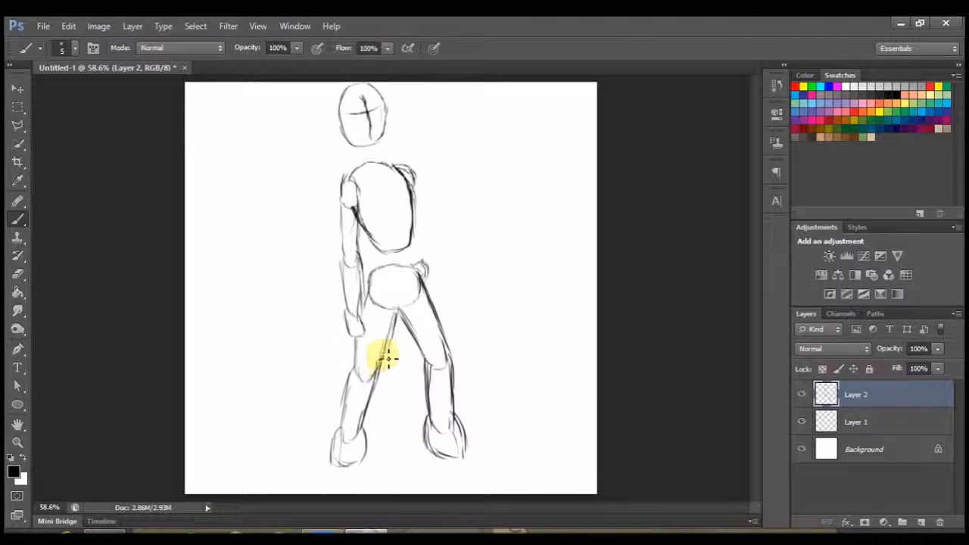
pyautogui.moveTo(375, 377)
pyautogui.mouseDown()
pyautogui.moveTo(360, 378)
pyautogui.moveTo(371, 381)
pyautogui.mouseUp()
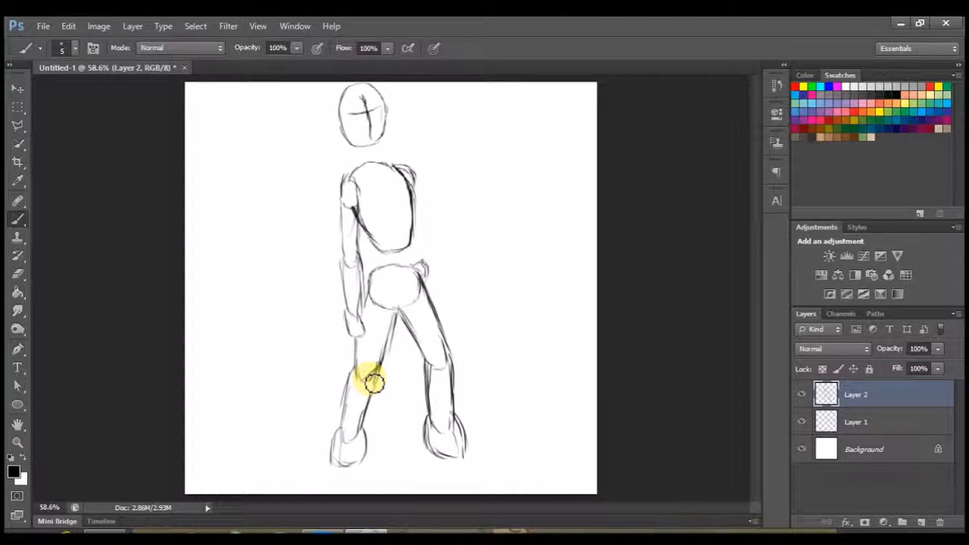
# Step: Scale the whole figure to 102.96% width and 89.79% height, leaving space above the head and below the feet
pyautogui.hotkey('ctrl', 't')
pyautogui.moveTo(400, 469); pyautogui.dragTo(399, 429)
pyautogui.moveTo(369, 157); pyautogui.dragTo(368, 171)
pyautogui.moveTo(464, 271)
pyautogui.mouseDown()
pyautogui.moveTo(495, 270)
pyautogui.moveTo(471, 265)
pyautogui.mouseUp()
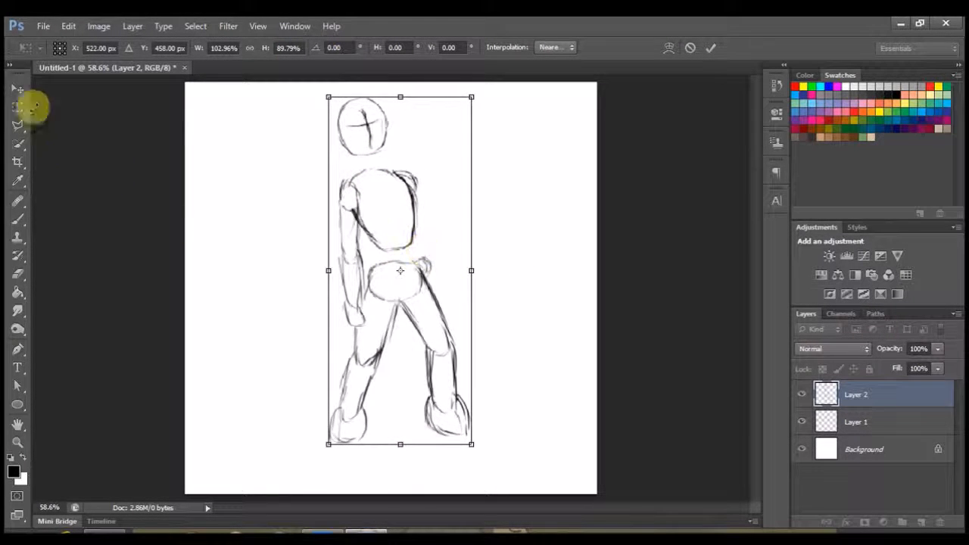
pyautogui.click(18, 88)
pyautogui.click(415, 222)
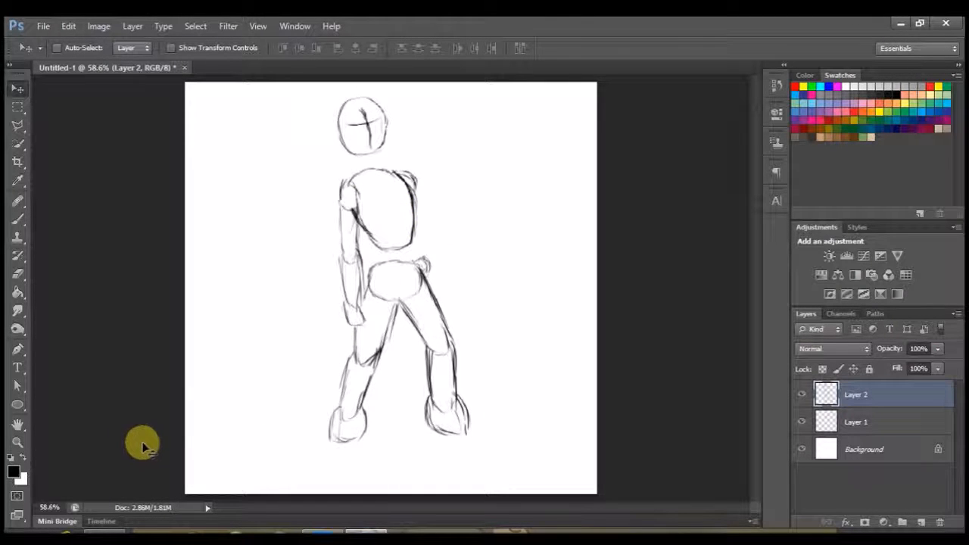
# Step: Sketch a long curved tail with the brush, sweeping from behind the thigh outward beside the feet and ending in an upturned tip
pyautogui.click(17, 226)
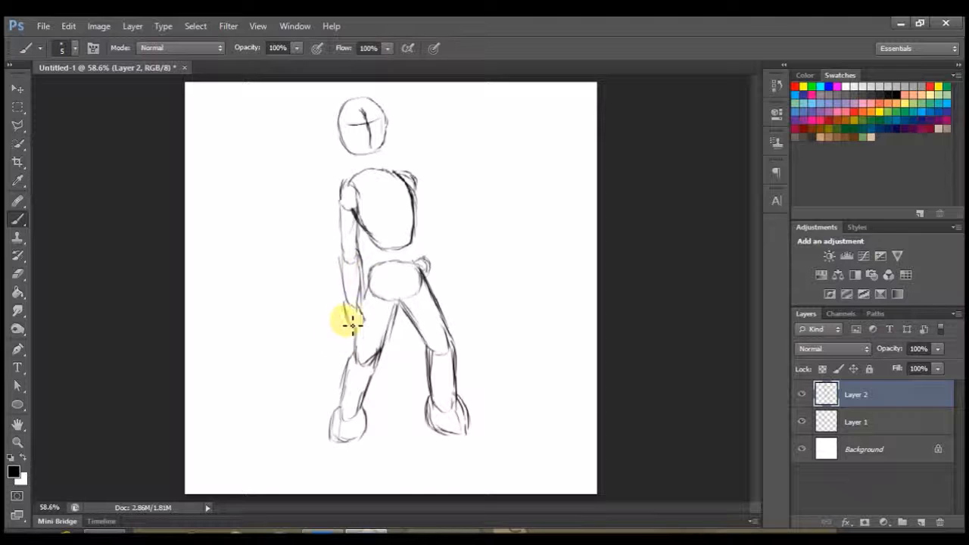
pyautogui.moveTo(354, 328)
pyautogui.mouseDown()
pyautogui.moveTo(313, 383)
pyautogui.moveTo(268, 405)
pyautogui.mouseUp()
pyautogui.moveTo(328, 341)
pyautogui.mouseDown()
pyautogui.moveTo(281, 406)
pyautogui.moveTo(250, 389)
pyautogui.moveTo(260, 410)
pyautogui.mouseUp()
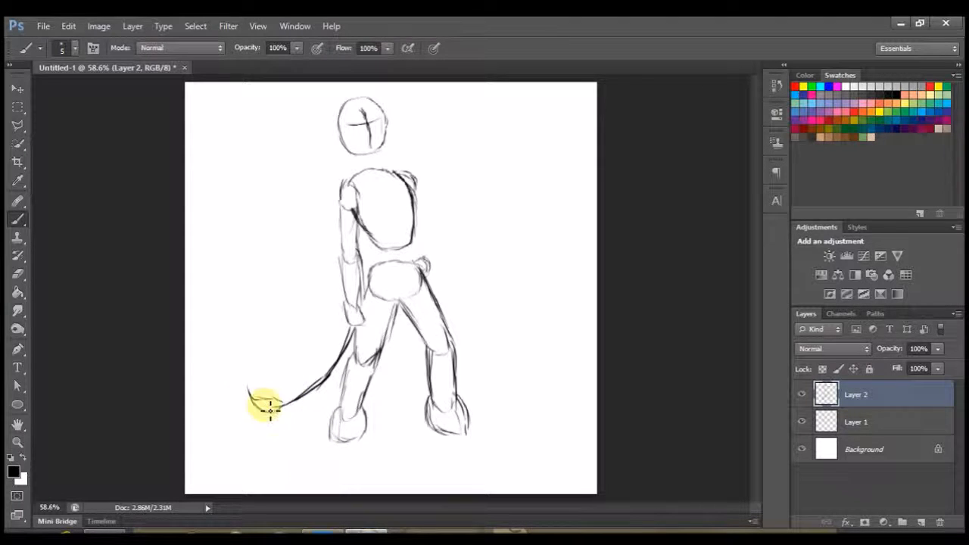
# Step: Sketch two rounded chest curves inside the upper torso with the brush, one near the hanging arm and one by the opposite shoulder
pyautogui.click(17, 442)
pyautogui.click(362, 191)
pyautogui.click(362, 195)
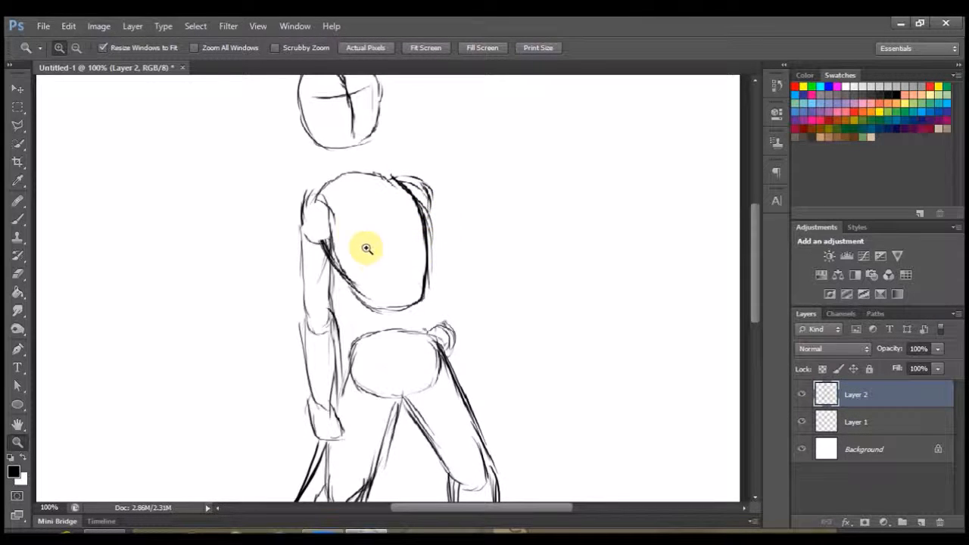
pyautogui.click(18, 219)
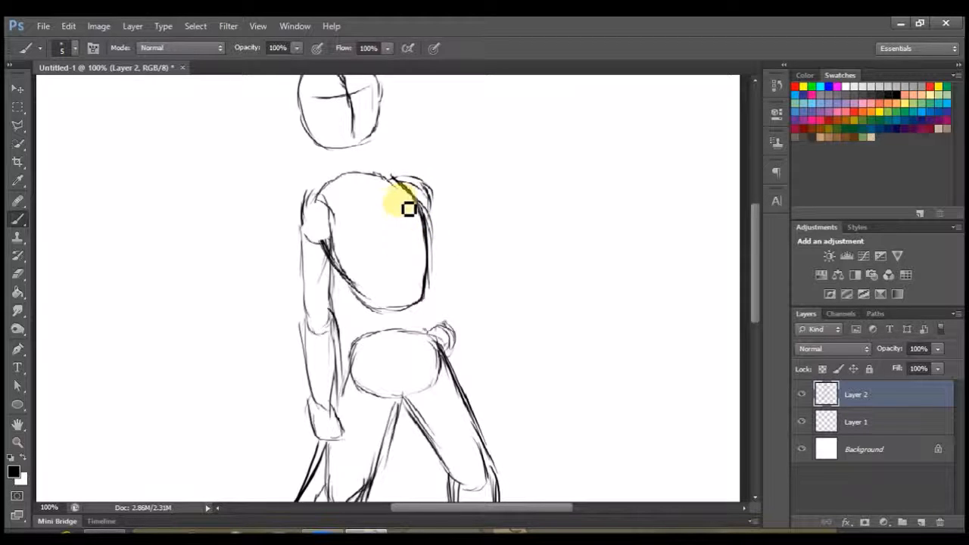
pyautogui.moveTo(414, 195); pyautogui.dragTo(429, 251)
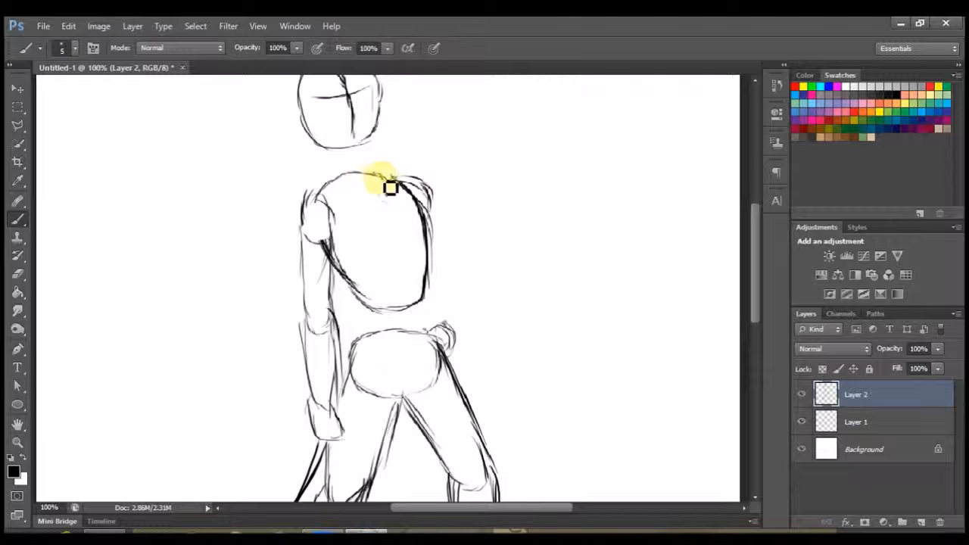
pyautogui.moveTo(392, 180)
pyautogui.mouseDown()
pyautogui.moveTo(424, 210)
pyautogui.moveTo(416, 200)
pyautogui.moveTo(426, 227)
pyautogui.mouseUp()
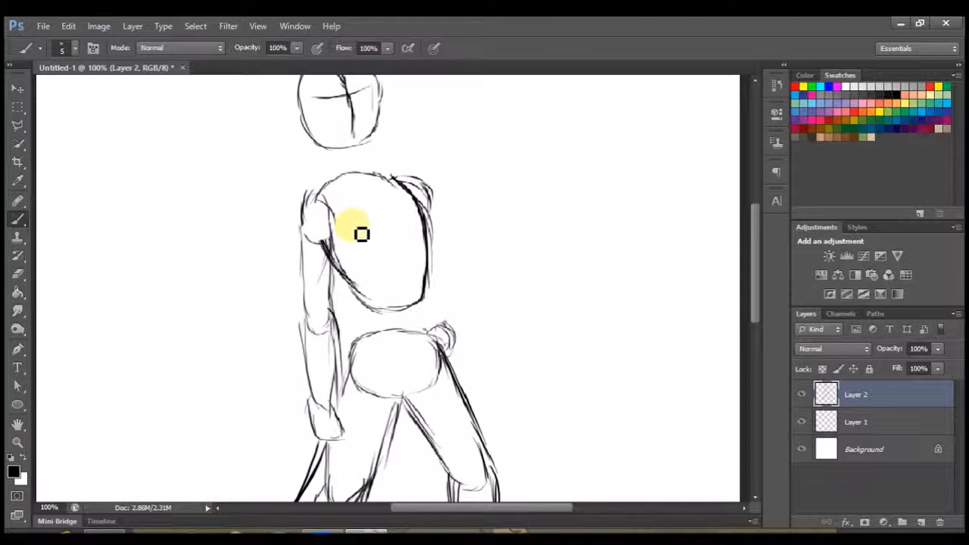
pyautogui.moveTo(391, 175); pyautogui.dragTo(439, 227)
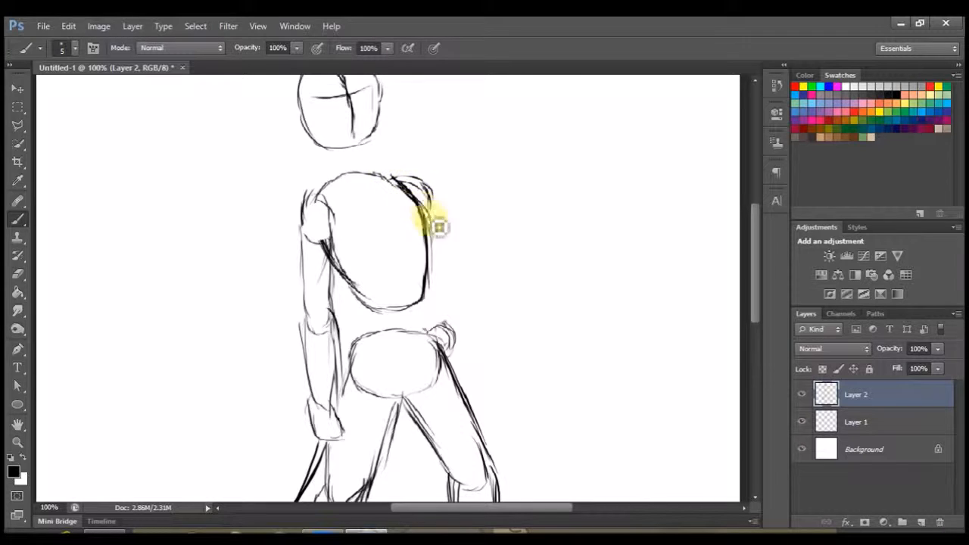
pyautogui.moveTo(392, 190)
pyautogui.mouseDown()
pyautogui.moveTo(400, 240)
pyautogui.moveTo(417, 255)
pyautogui.moveTo(445, 237)
pyautogui.moveTo(430, 251)
pyautogui.mouseUp()
pyautogui.moveTo(421, 208); pyautogui.dragTo(441, 227)
pyautogui.moveTo(342, 198)
pyautogui.mouseDown()
pyautogui.moveTo(348, 253)
pyautogui.moveTo(371, 262)
pyautogui.moveTo(383, 251)
pyautogui.moveTo(346, 261)
pyautogui.moveTo(383, 250)
pyautogui.moveTo(368, 256)
pyautogui.moveTo(352, 207)
pyautogui.moveTo(393, 248)
pyautogui.moveTo(380, 229)
pyautogui.moveTo(390, 246)
pyautogui.moveTo(353, 270)
pyautogui.moveTo(402, 279)
pyautogui.moveTo(344, 239)
pyautogui.moveTo(353, 309)
pyautogui.moveTo(354, 208)
pyautogui.moveTo(377, 241)
pyautogui.moveTo(380, 199)
pyautogui.moveTo(356, 195)
pyautogui.moveTo(389, 223)
pyautogui.mouseUp()
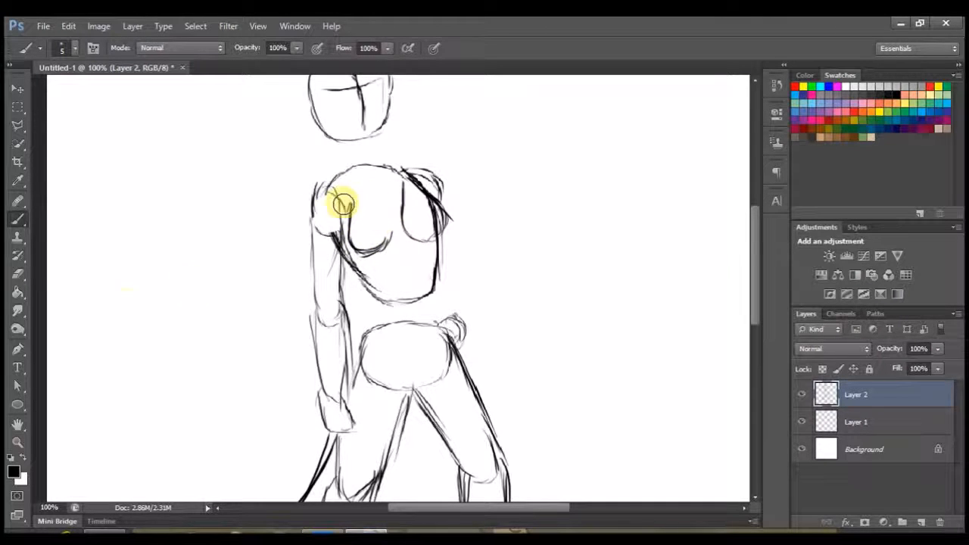
# Step: Erase the chest curve nearest the hanging arm with a hard eraser of size 10 px
pyautogui.click(18, 275)
pyautogui.click(61, 48)
pyautogui.click(123, 177)
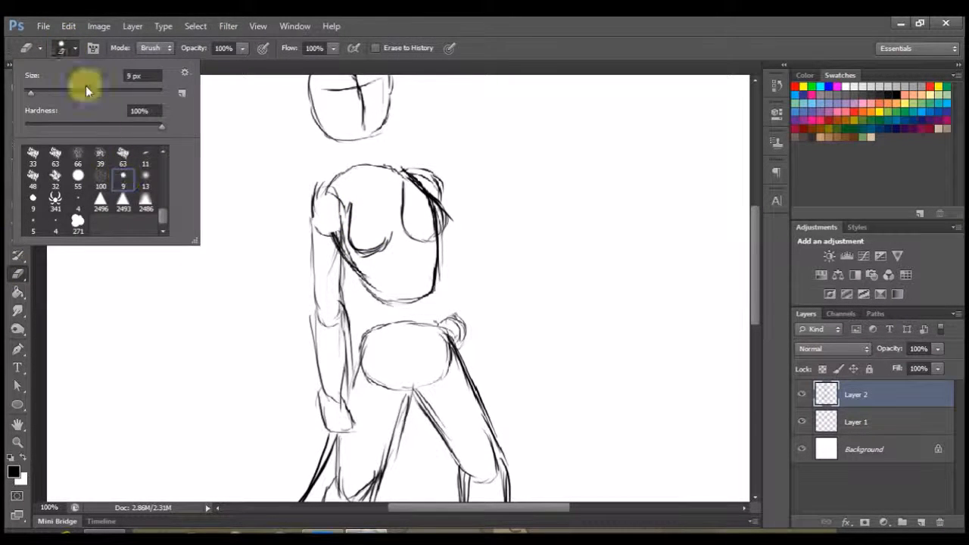
pyautogui.click(32, 94)
pyautogui.press('space')
pyautogui.click(352, 204)
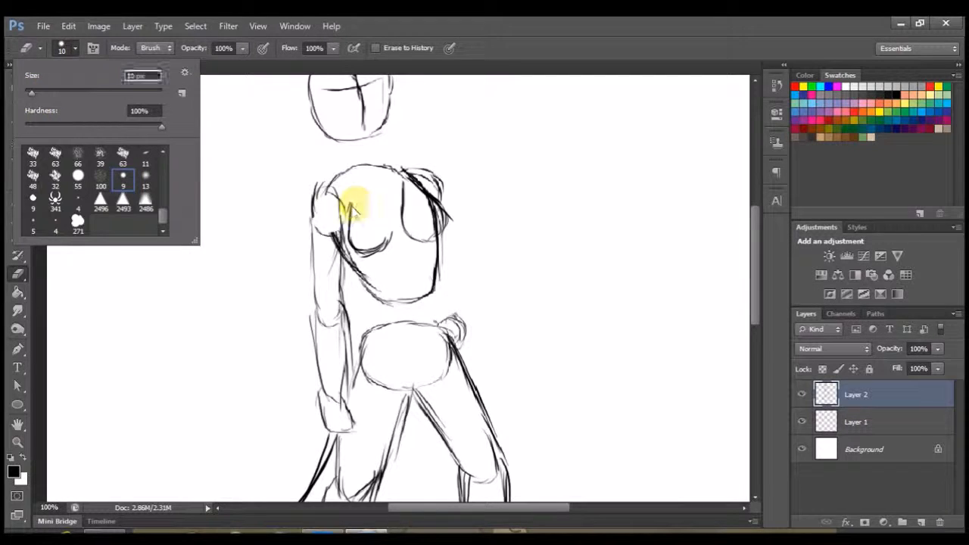
pyautogui.click(451, 224)
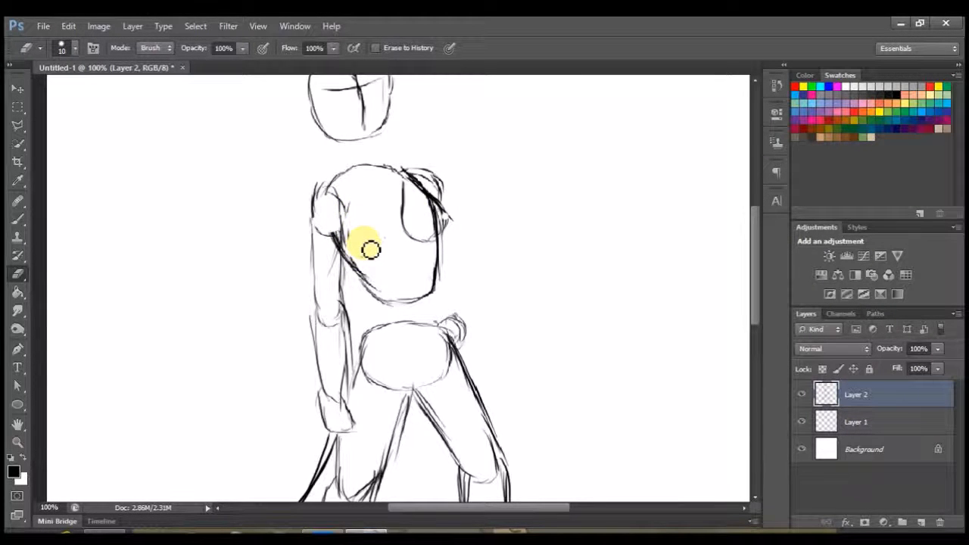
# Step: Redraw the rounded chest curve nearest the hanging arm with the 5 px brush
pyautogui.click(18, 218)
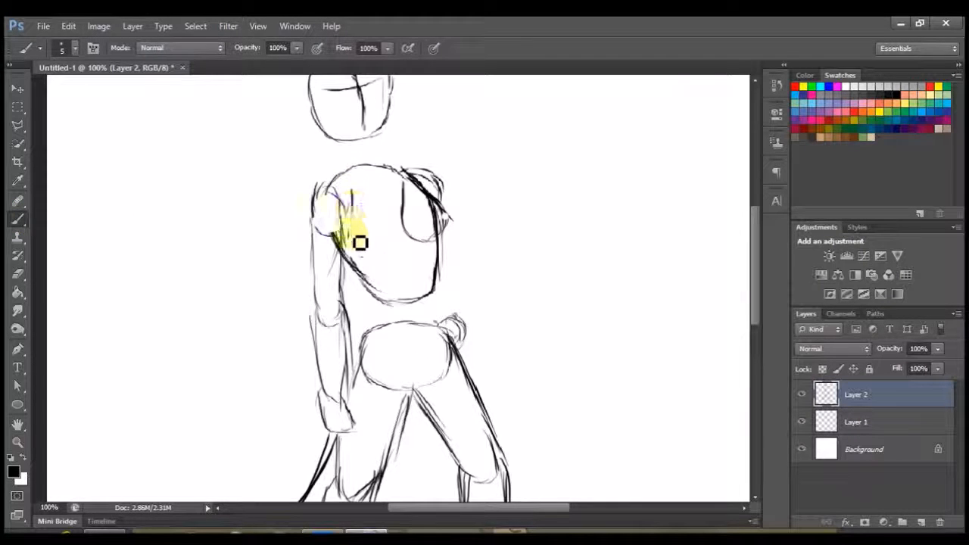
pyautogui.moveTo(359, 240)
pyautogui.mouseDown()
pyautogui.moveTo(374, 258)
pyautogui.moveTo(401, 247)
pyautogui.moveTo(396, 231)
pyautogui.mouseUp()
pyautogui.moveTo(350, 190); pyautogui.dragTo(351, 243)
pyautogui.moveTo(374, 206)
pyautogui.mouseDown()
pyautogui.moveTo(427, 265)
pyautogui.moveTo(366, 202)
pyautogui.moveTo(408, 211)
pyautogui.moveTo(401, 183)
pyautogui.moveTo(407, 217)
pyautogui.moveTo(422, 209)
pyautogui.moveTo(443, 231)
pyautogui.moveTo(401, 200)
pyautogui.moveTo(399, 257)
pyautogui.moveTo(409, 281)
pyautogui.moveTo(385, 266)
pyautogui.moveTo(373, 308)
pyautogui.moveTo(368, 267)
pyautogui.moveTo(386, 272)
pyautogui.moveTo(367, 252)
pyautogui.moveTo(378, 248)
pyautogui.moveTo(335, 279)
pyautogui.moveTo(352, 250)
pyautogui.moveTo(362, 259)
pyautogui.moveTo(361, 245)
pyautogui.moveTo(384, 262)
pyautogui.moveTo(405, 236)
pyautogui.moveTo(366, 263)
pyautogui.moveTo(362, 249)
pyautogui.moveTo(394, 258)
pyautogui.moveTo(401, 248)
pyautogui.moveTo(362, 248)
pyautogui.mouseUp()
pyautogui.scroll(1, 362, 248)
pyautogui.scroll(-1, 368, 218)
# Step: Transform the head to 82.38% width and 96.68% height, tilt it 19 degrees and place it centrally above the torso
pyautogui.click(18, 442)
pyautogui.click(427, 43)
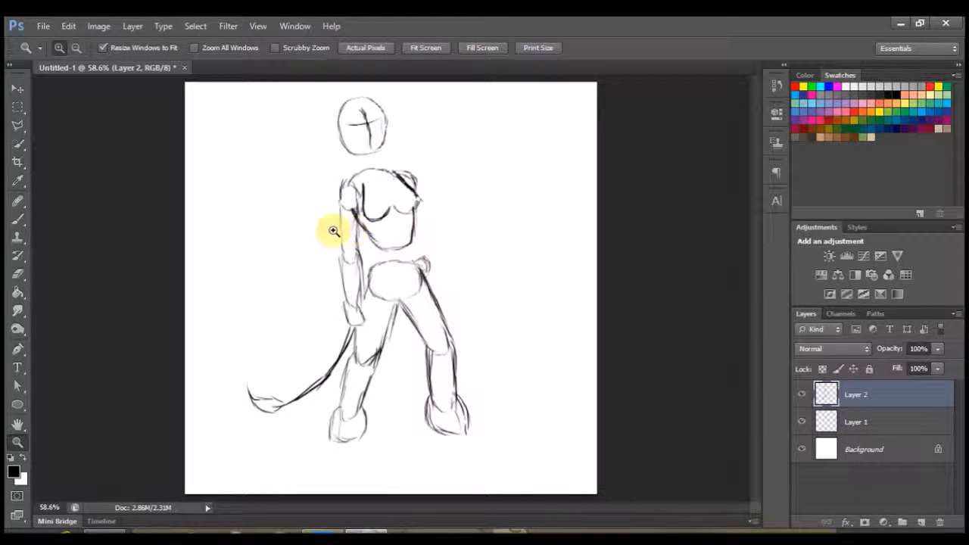
pyautogui.click(18, 106)
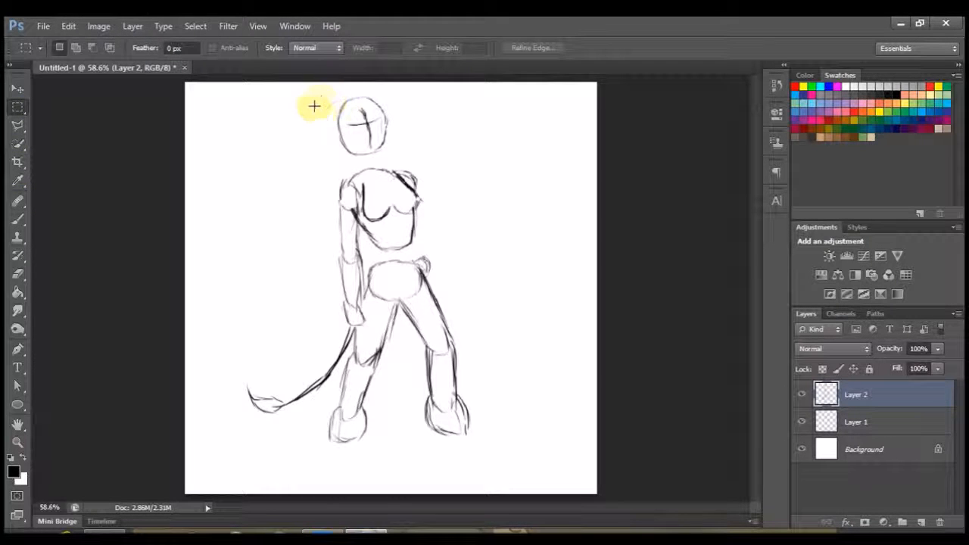
pyautogui.moveTo(323, 91)
pyautogui.mouseDown()
pyautogui.moveTo(403, 161)
pyautogui.moveTo(368, 149)
pyautogui.mouseUp()
pyautogui.hotkey('ctrl', 't')
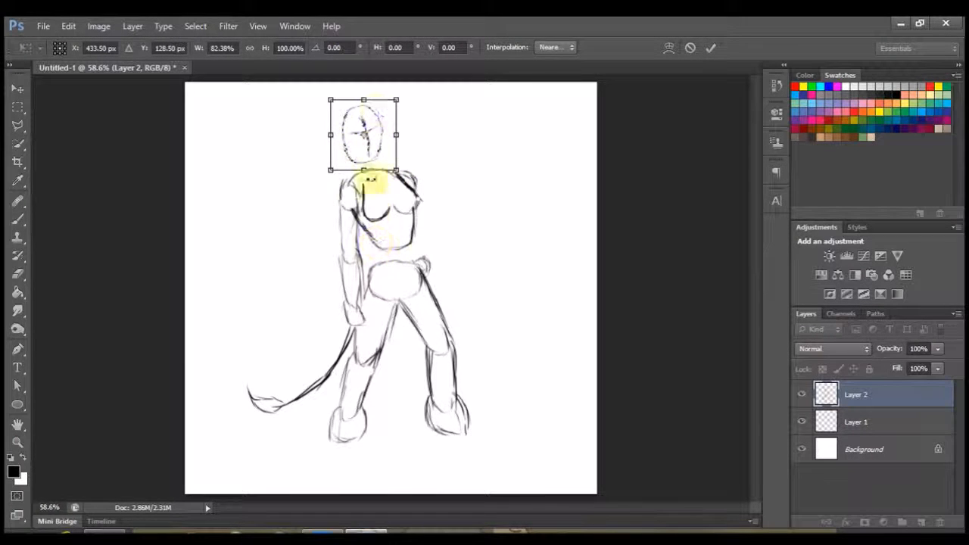
pyautogui.moveTo(400, 91); pyautogui.dragTo(411, 93)
pyautogui.moveTo(385, 137); pyautogui.dragTo(424, 109)
pyautogui.moveTo(383, 140)
pyautogui.mouseDown()
pyautogui.moveTo(385, 127)
pyautogui.moveTo(379, 134)
pyautogui.moveTo(389, 139)
pyautogui.mouseUp()
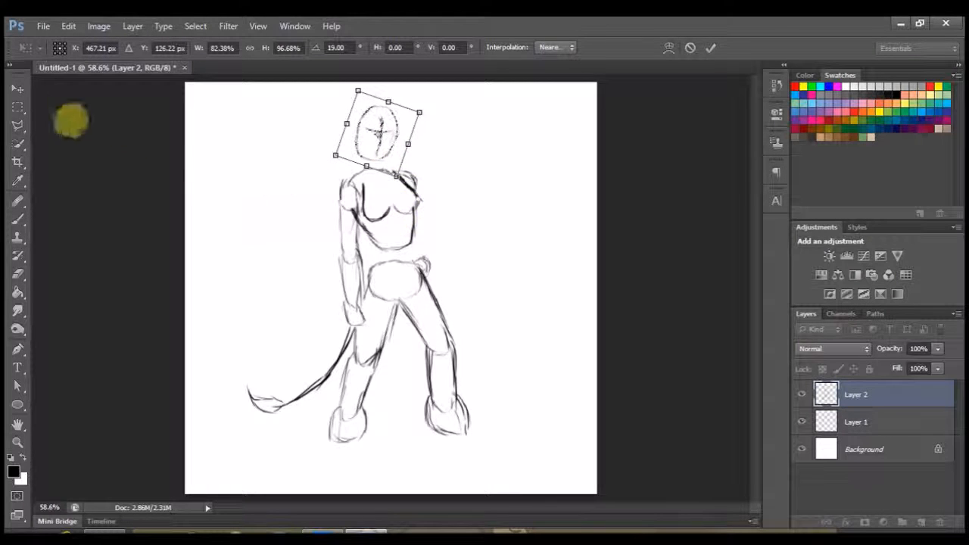
pyautogui.click(17, 88)
pyautogui.click(424, 226)
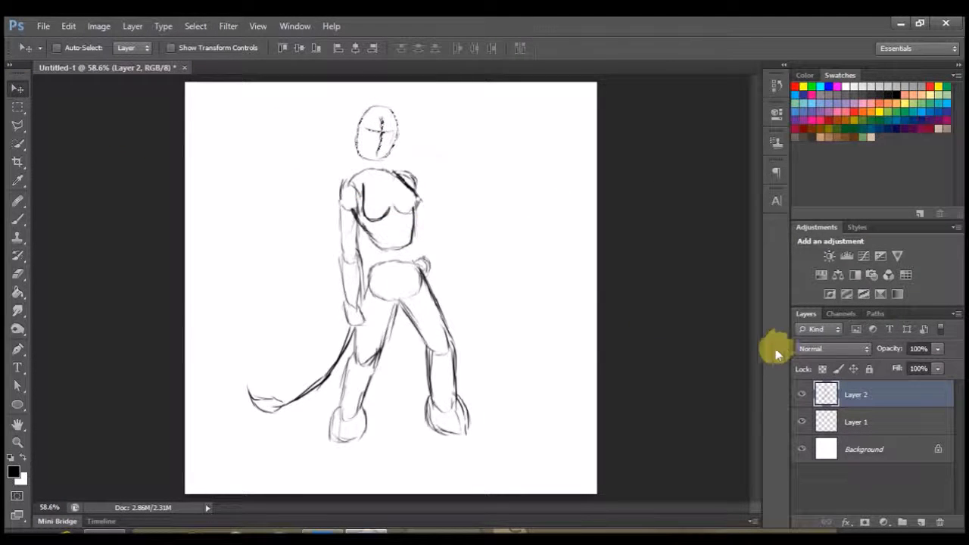
# Step: Deselect the head and enlarge the whole figure to 112.25% width and 112.14% height, shifted slightly up and to the left
pyautogui.click(17, 107)
pyautogui.moveTo(90, 116); pyautogui.dragTo(106, 124)
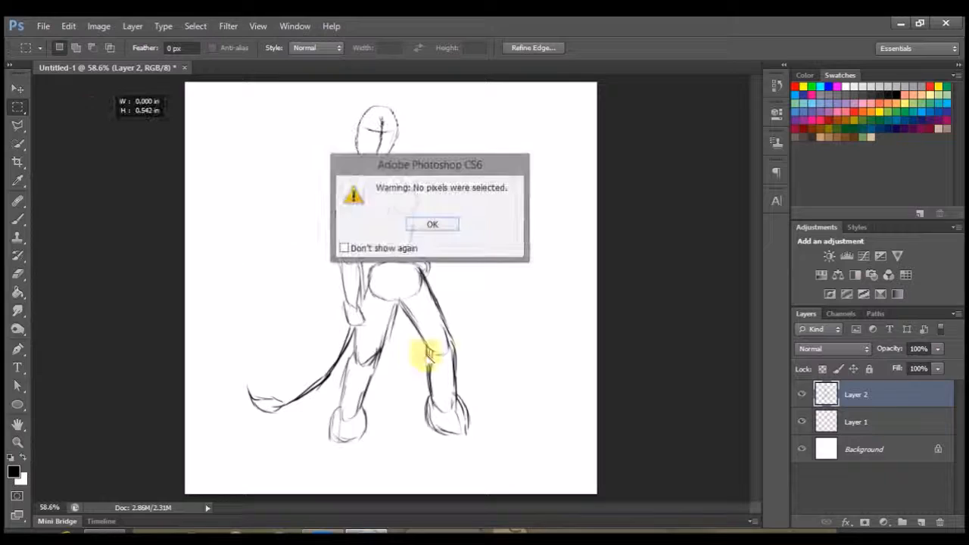
pyautogui.click(449, 226)
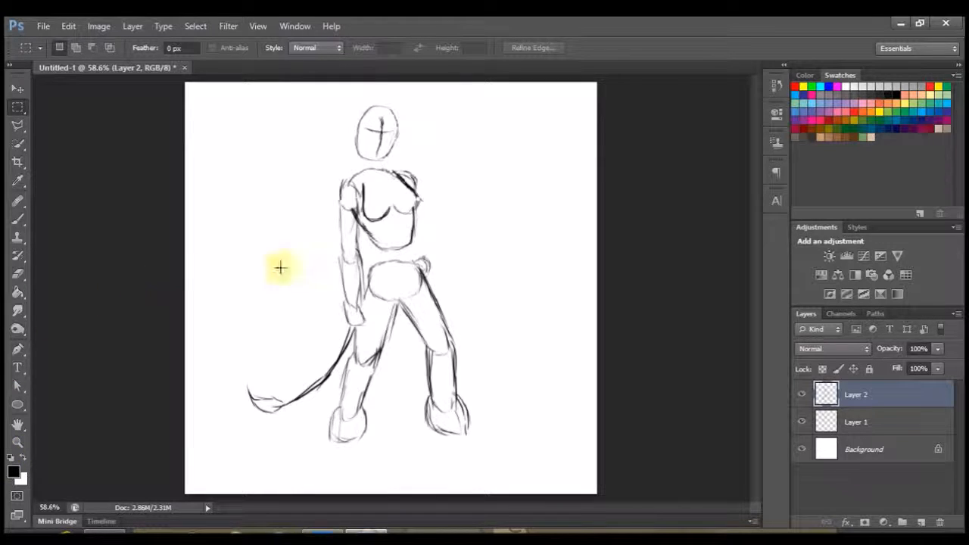
pyautogui.hotkey('ctrl', 't')
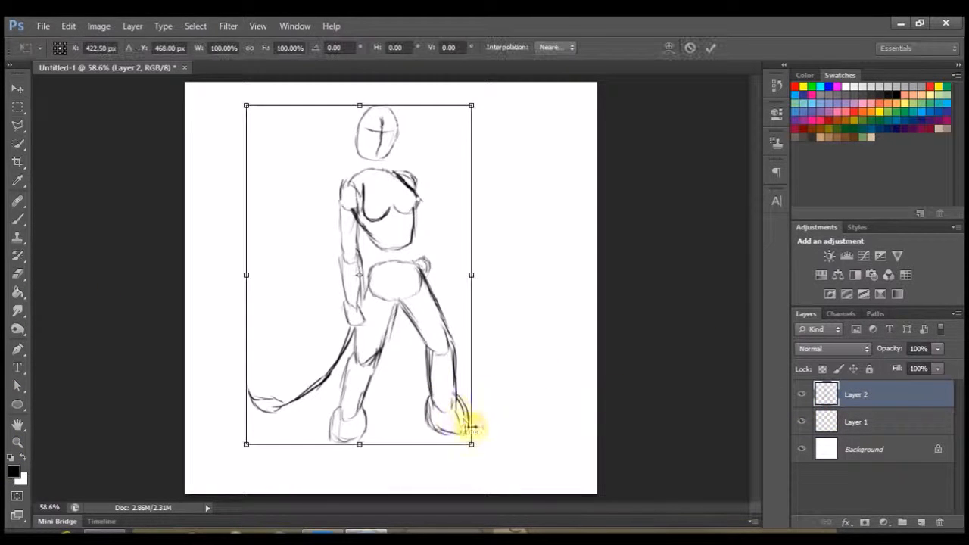
pyautogui.moveTo(472, 443); pyautogui.dragTo(496, 482)
pyautogui.moveTo(448, 400); pyautogui.dragTo(447, 400)
pyautogui.moveTo(500, 477); pyautogui.dragTo(498, 485)
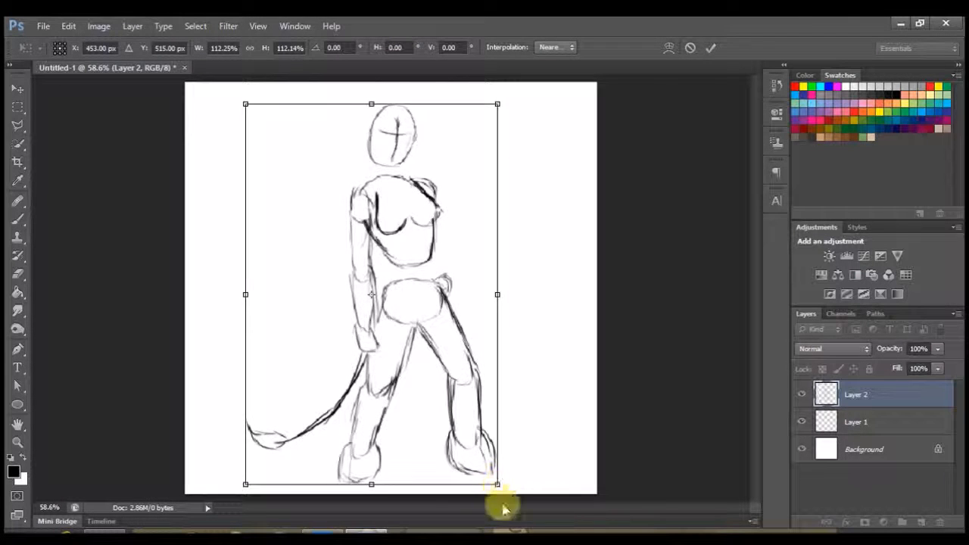
pyautogui.click(17, 87)
pyautogui.click(414, 226)
pyautogui.moveTo(412, 231); pyautogui.dragTo(368, 356)
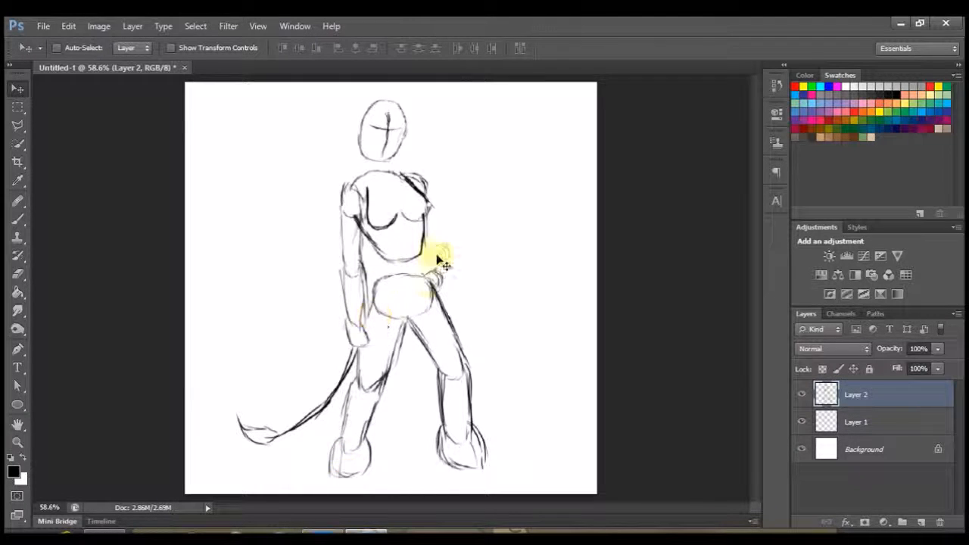
# Step: Strengthen the chest curve below the armless shoulder with the 5 px brush
pyautogui.click(14, 220)
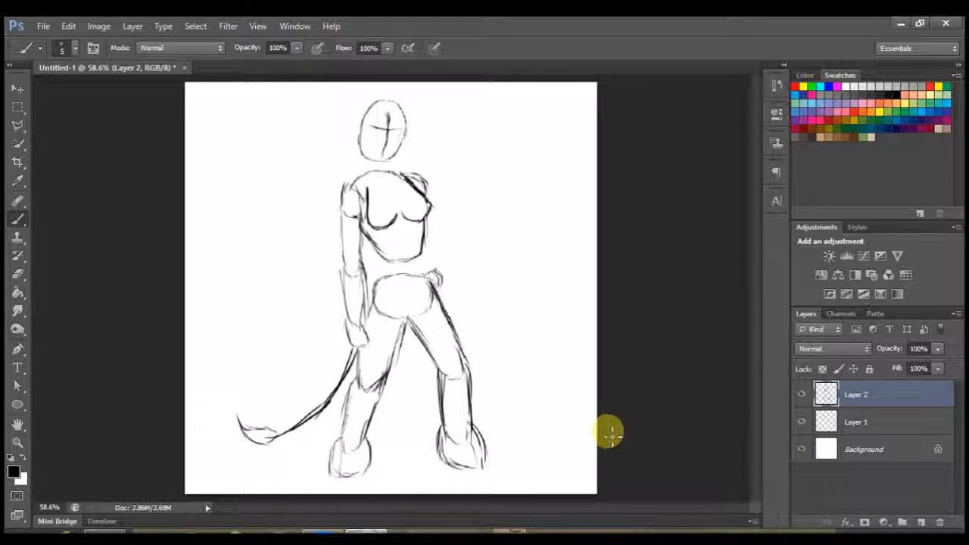
pyautogui.click(815, 535)
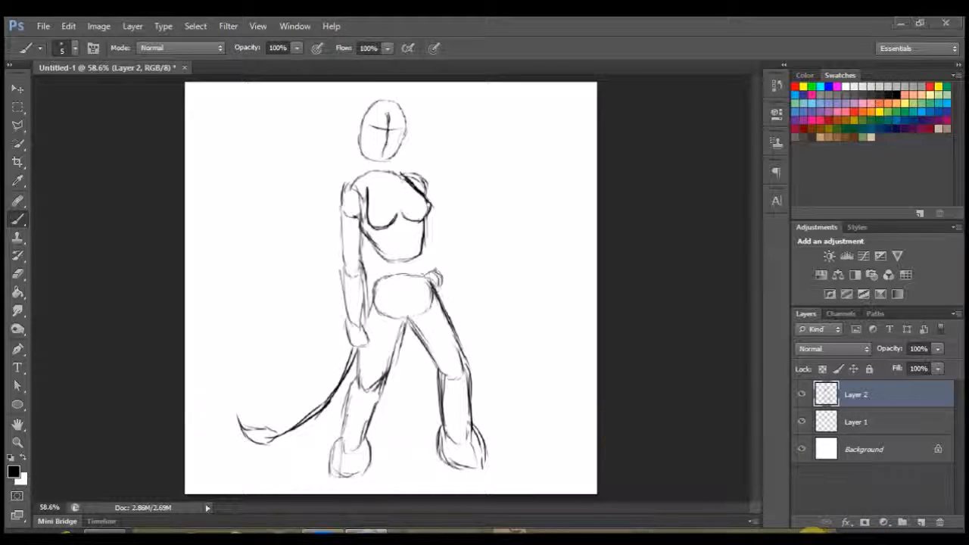